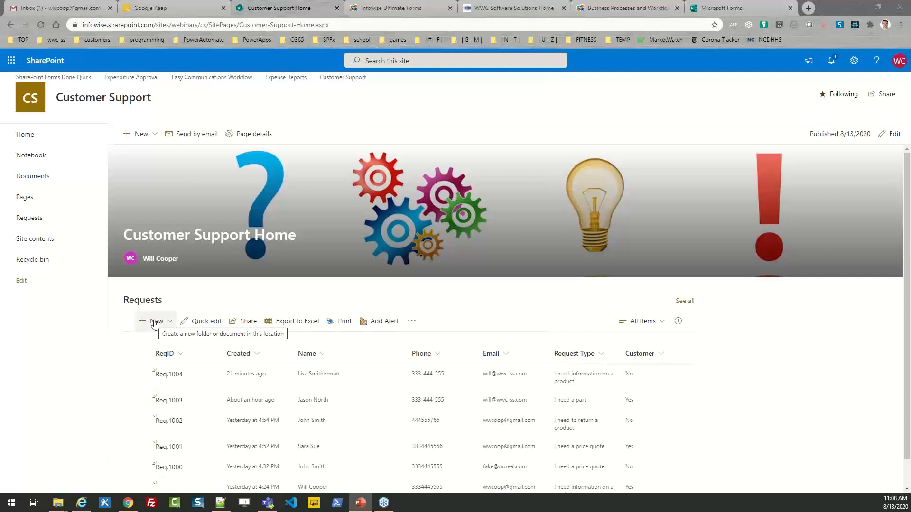
# - Open the full Requests list and start a new customer support request
pyautogui.click(154, 323)
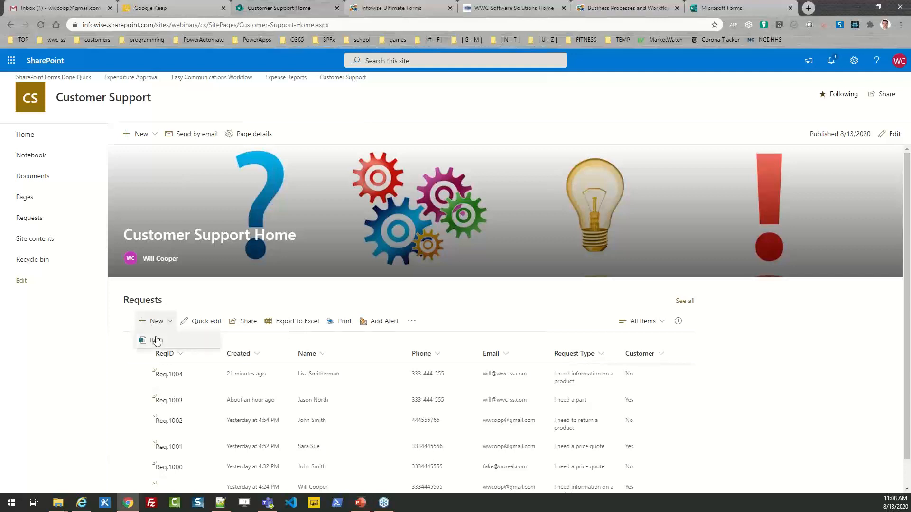
pyautogui.click(31, 219)
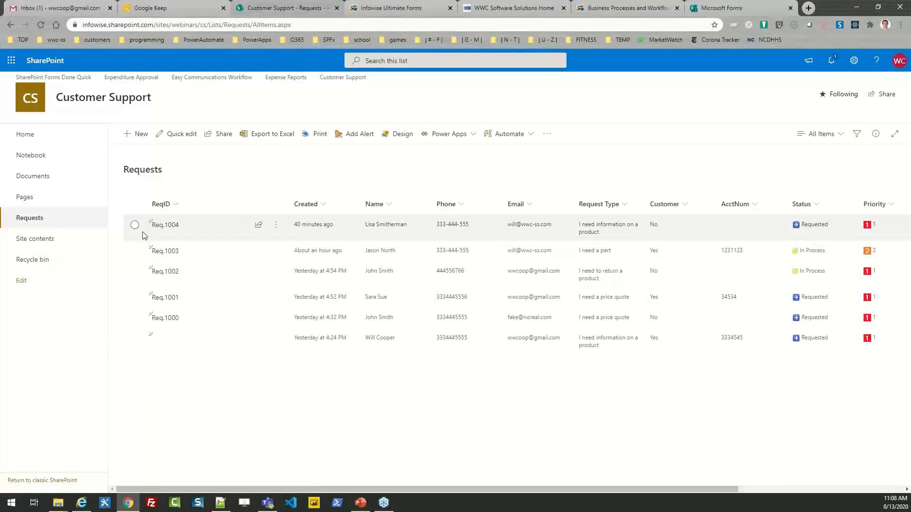
pyautogui.click(139, 135)
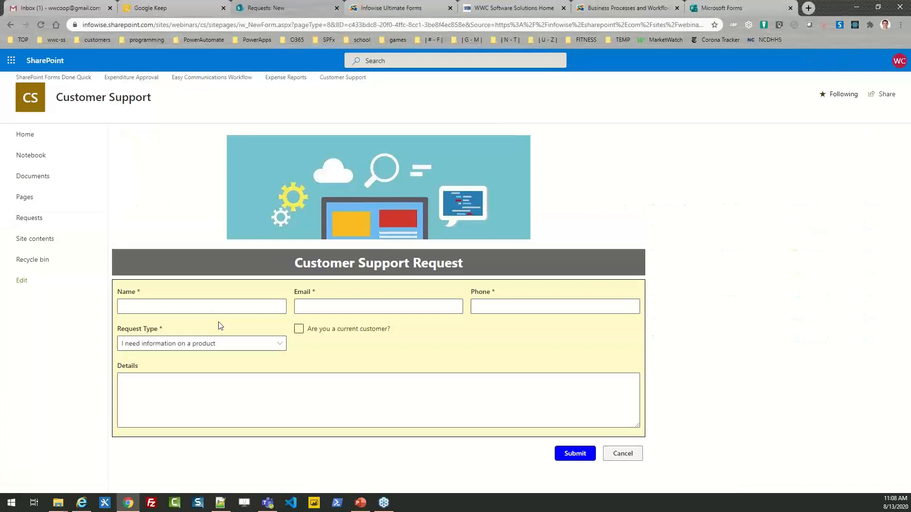
# - Fill in the requester's full name, e-mail address and phone number
pyautogui.click(180, 308)
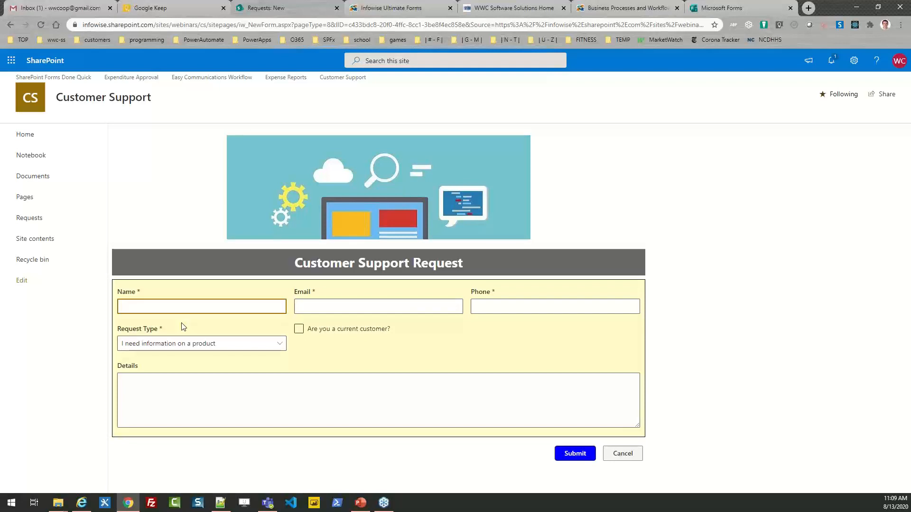
pyautogui.press('Tab')
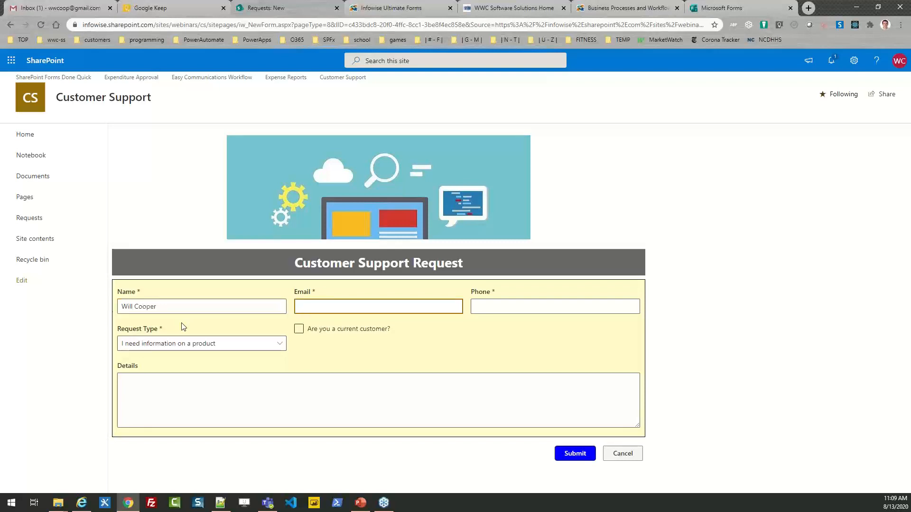
pyautogui.press('Tab')
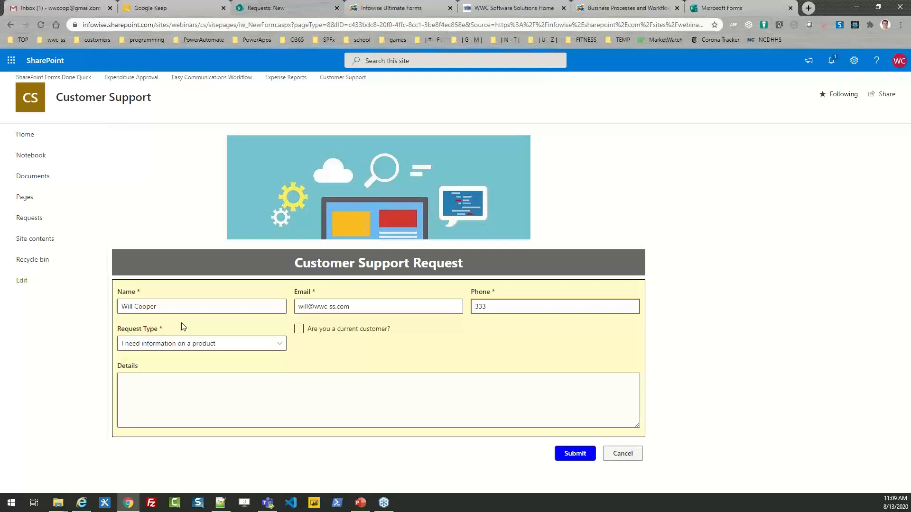
pyautogui.press('Tab')
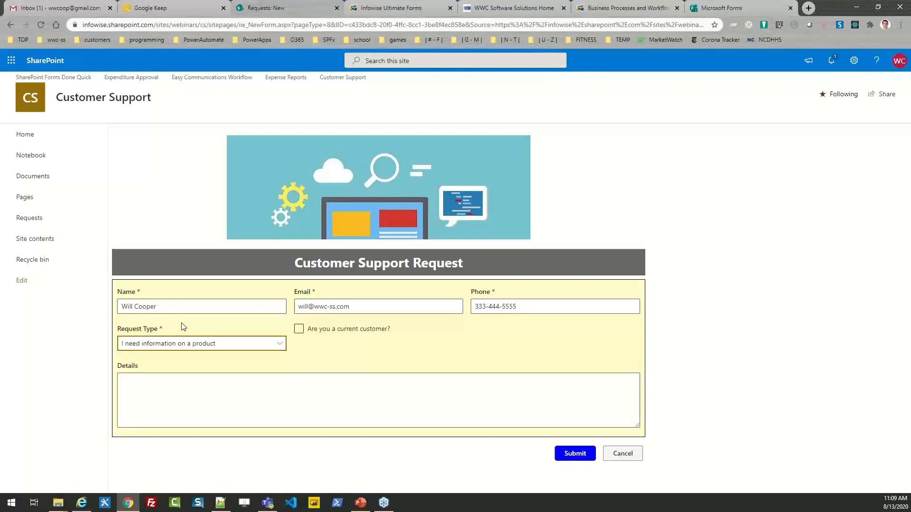
# - Choose 'I need technical support', mark current customer, add the account number and error details, then submit
pyautogui.click(279, 347)
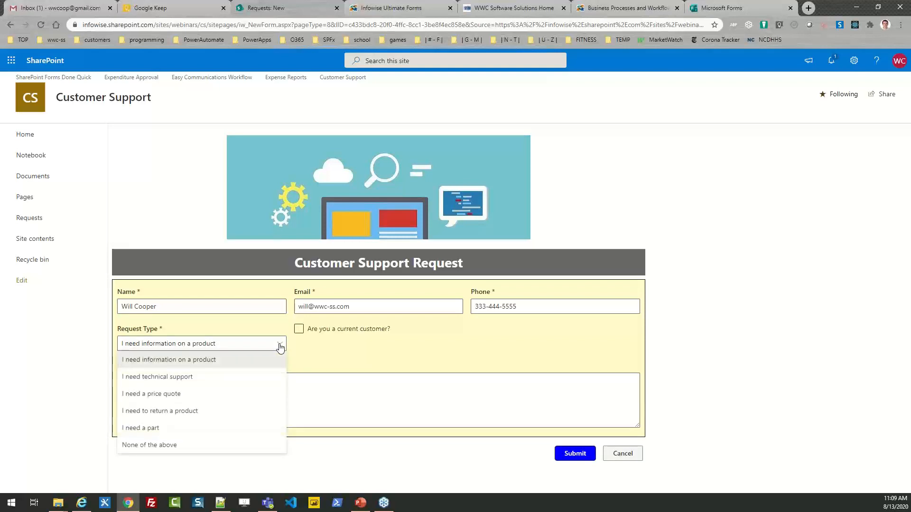
pyautogui.click(202, 377)
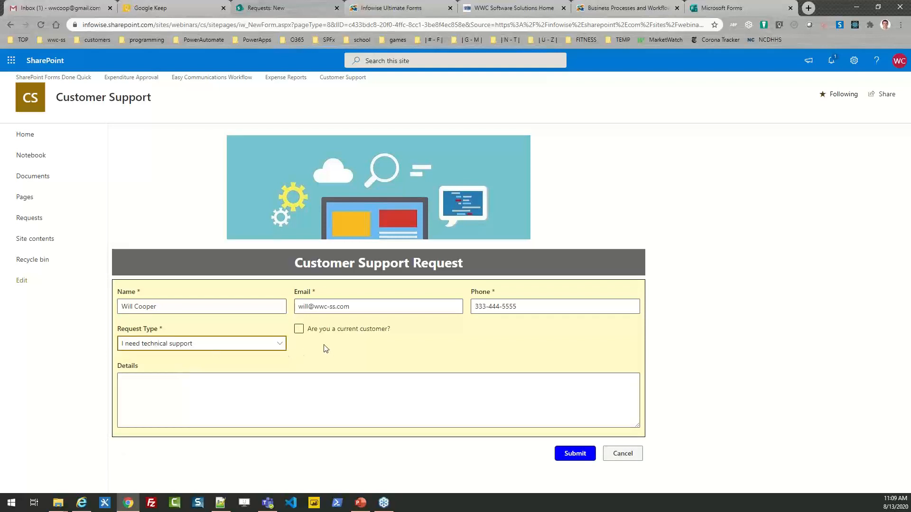
pyautogui.click(298, 330)
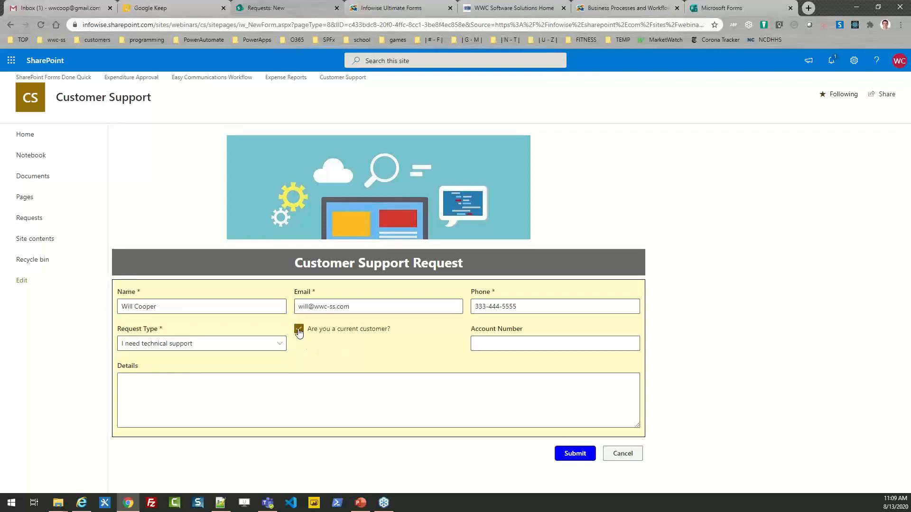
pyautogui.click(299, 329)
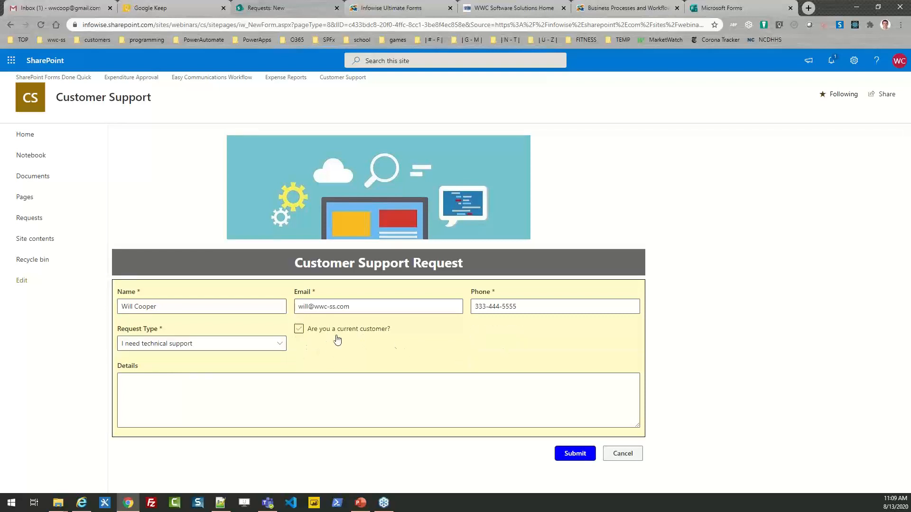
pyautogui.click(299, 330)
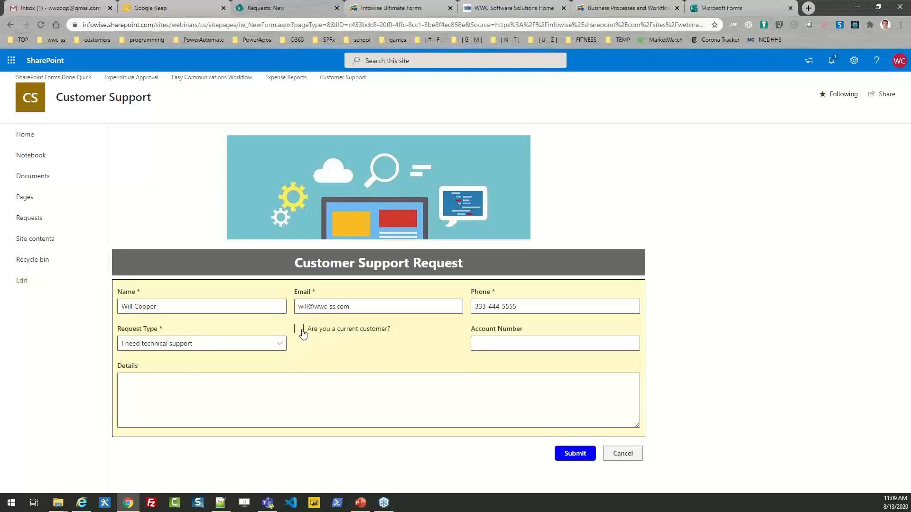
pyautogui.click(500, 342)
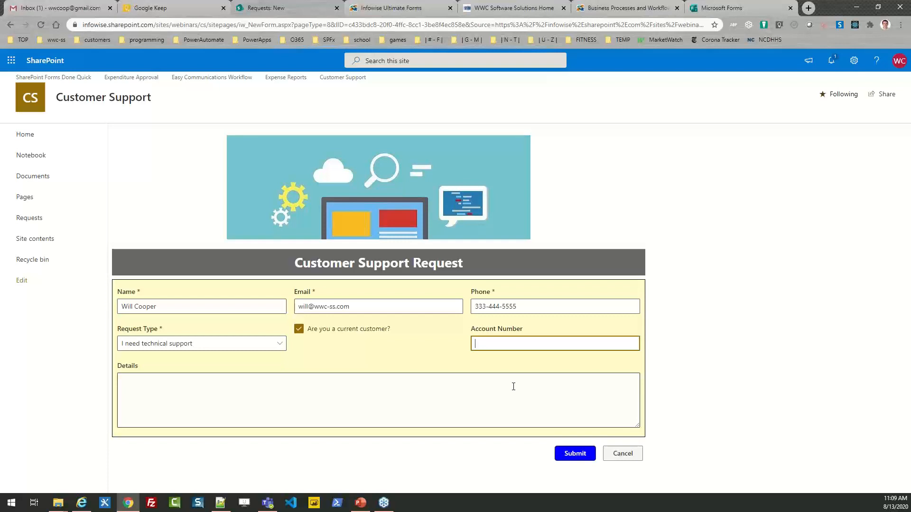
pyautogui.write('454545')
pyautogui.press('Tab')
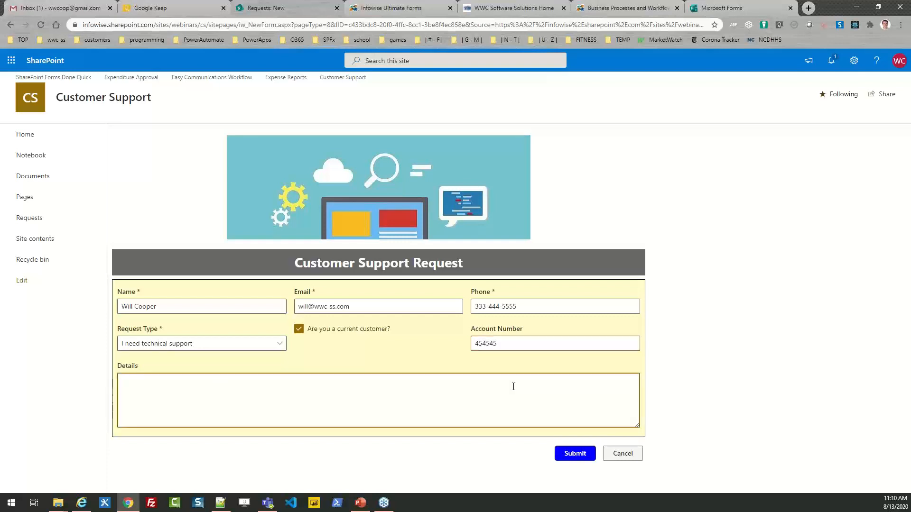
pyautogui.write('I need help with an error message I am getting.')
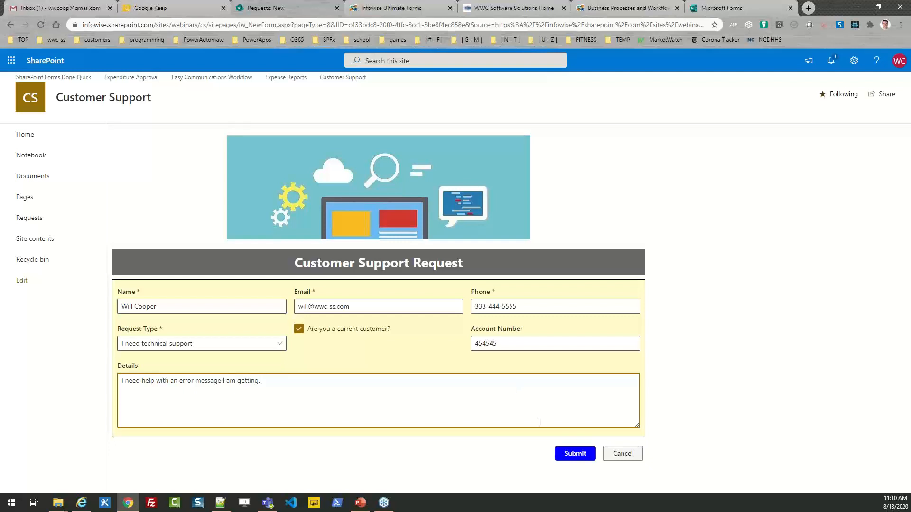
pyautogui.click(564, 451)
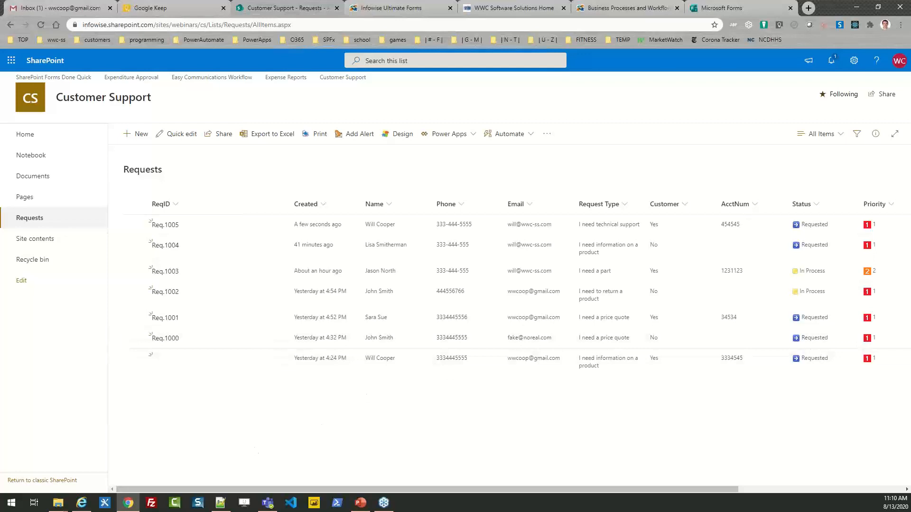
pyautogui.click(83, 504)
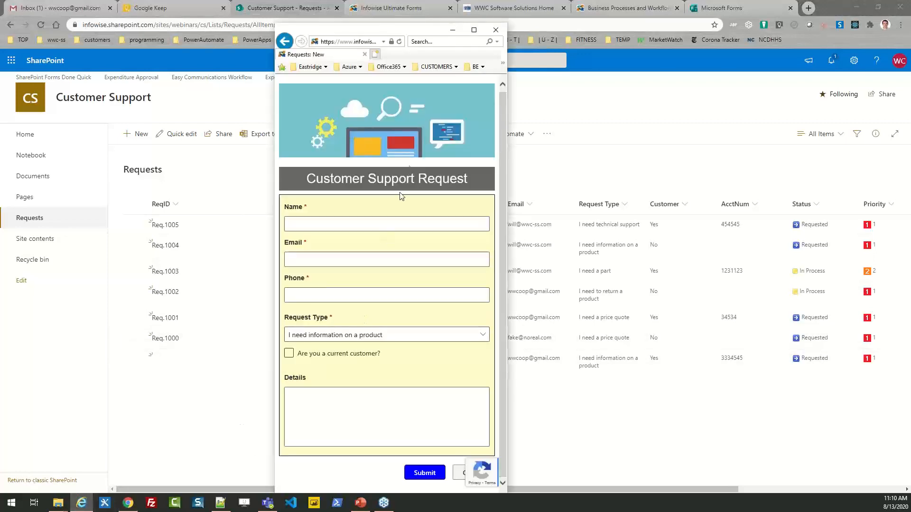
pyautogui.click(398, 42)
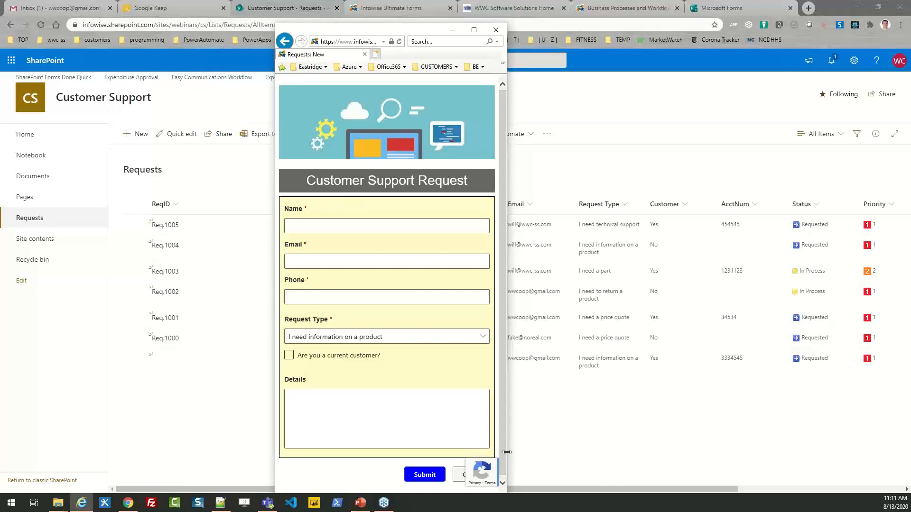
pyautogui.click(289, 356)
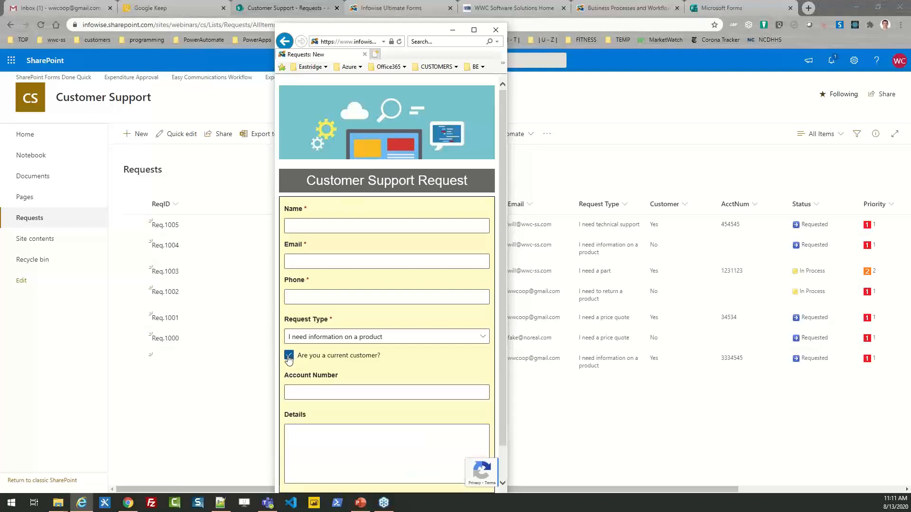
pyautogui.click(288, 357)
pyautogui.moveTo(507, 306); pyautogui.dragTo(827, 330)
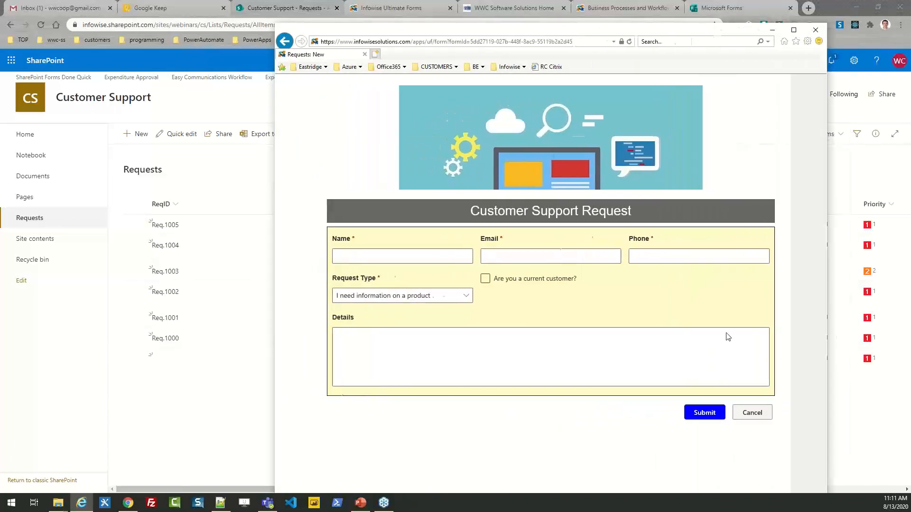
pyautogui.moveTo(728, 337); pyautogui.dragTo(480, 335)
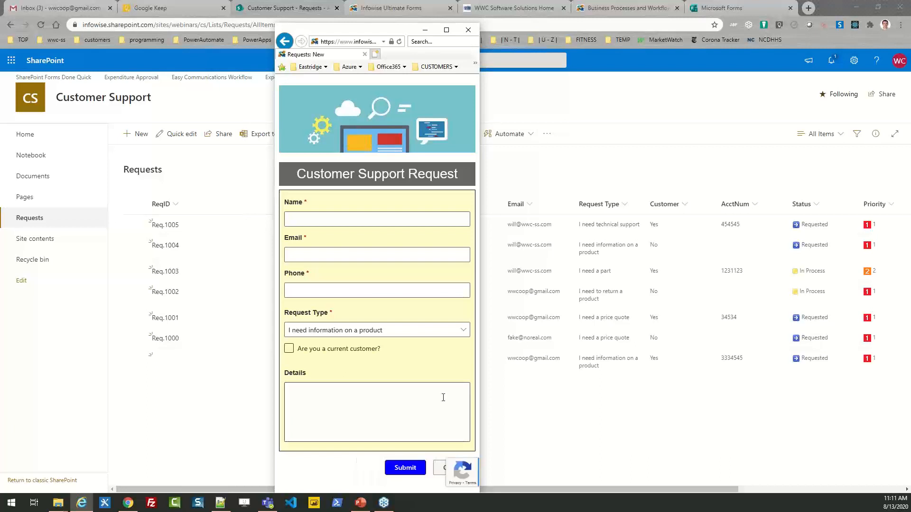
pyautogui.click(425, 32)
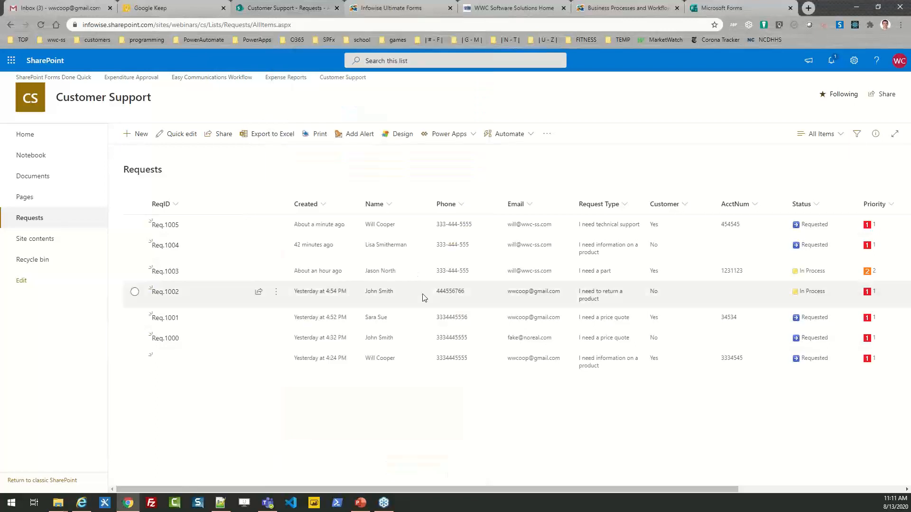
# - Open request Req.1005 for editing
pyautogui.click(135, 226)
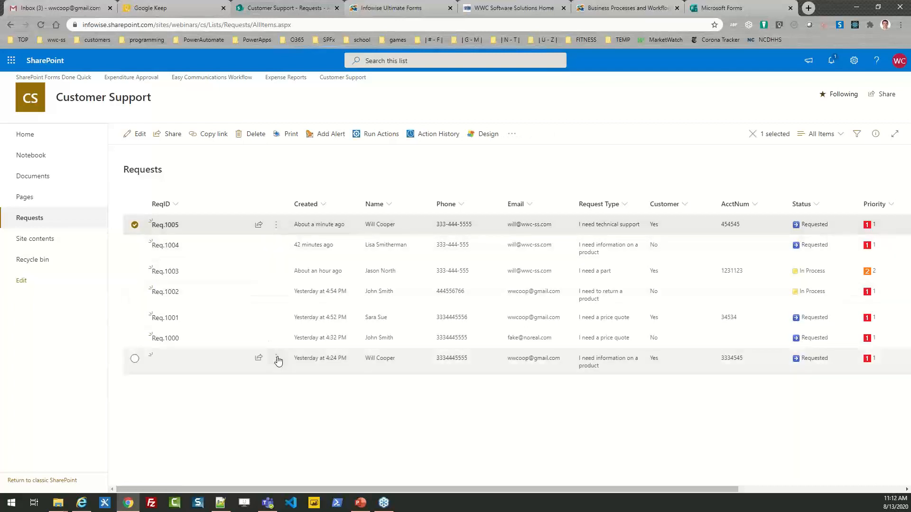
pyautogui.click(140, 136)
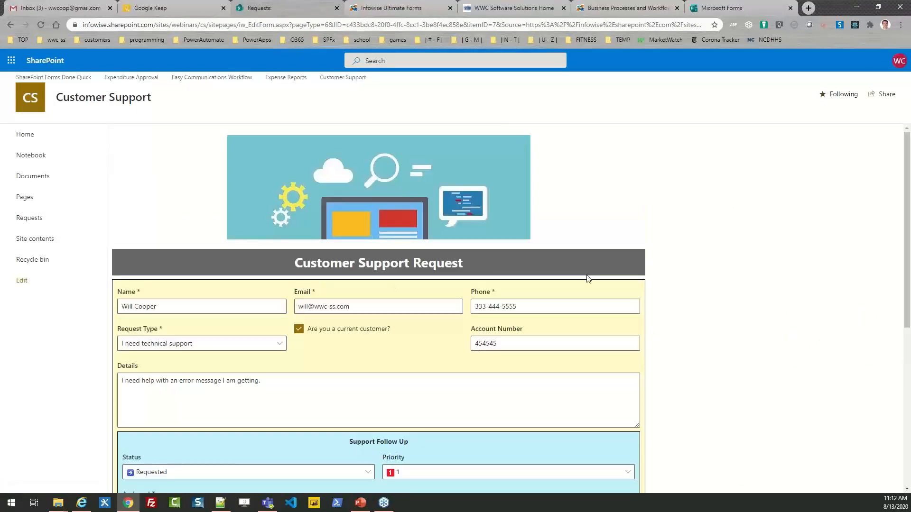
pyautogui.moveTo(907, 177); pyautogui.dragTo(906, 313)
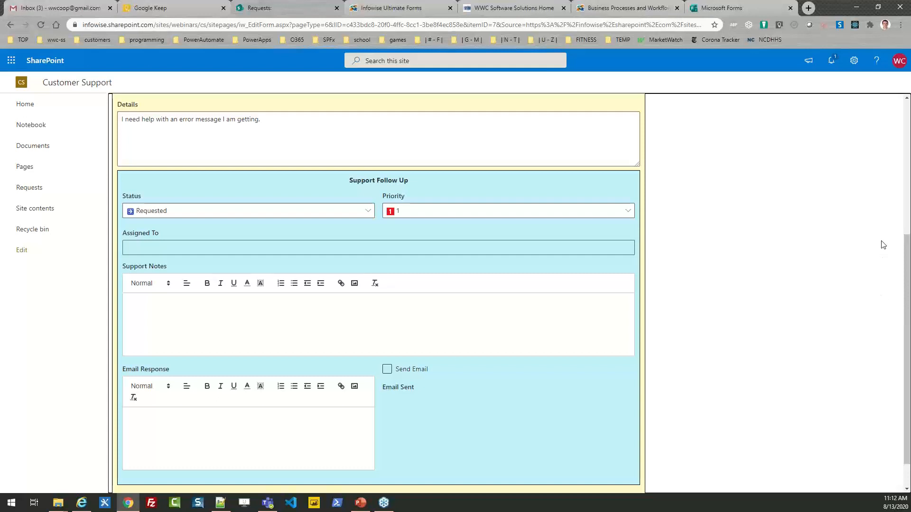
# - Set Req.1005 to In Process with priority 2 and assign it to the suggested staff member
pyautogui.click(367, 214)
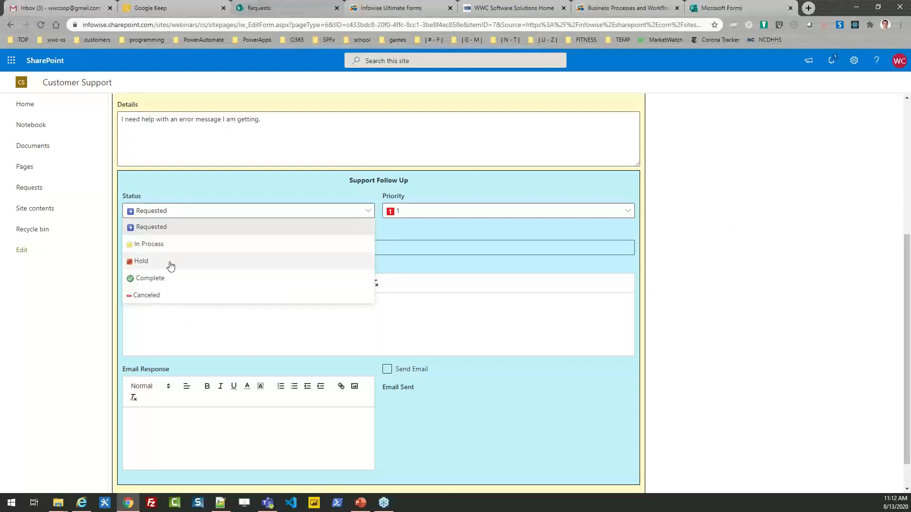
pyautogui.click(162, 245)
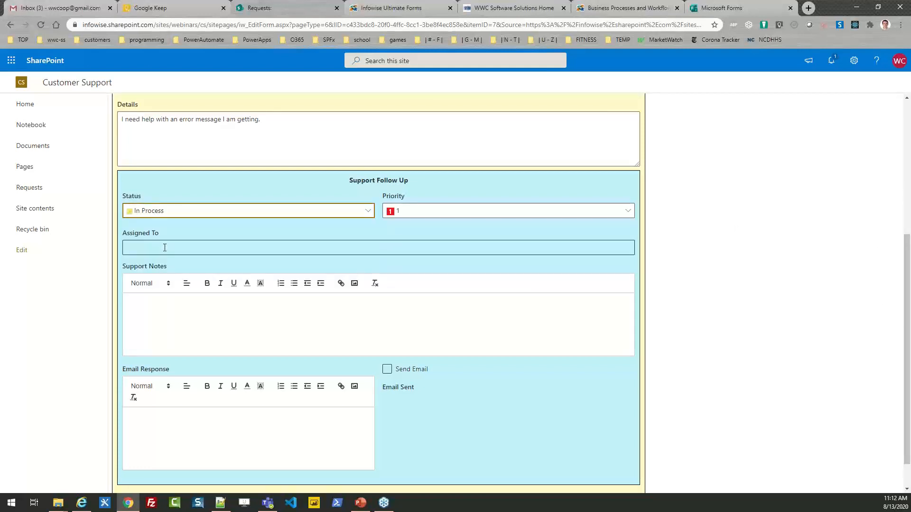
pyautogui.click(433, 214)
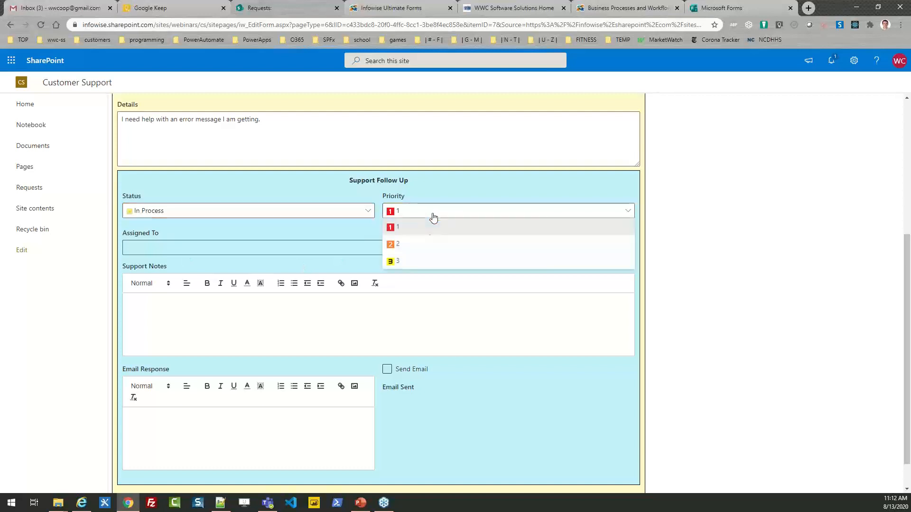
pyautogui.click(412, 243)
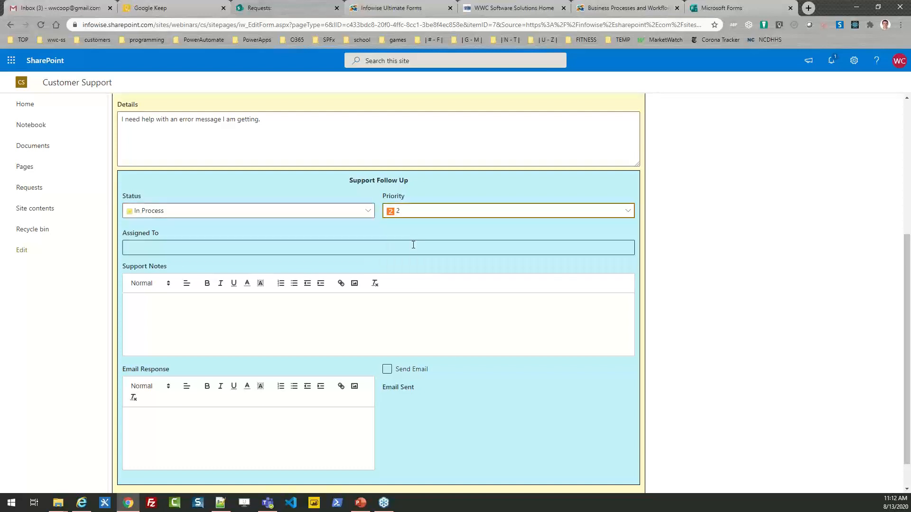
pyautogui.click(164, 247)
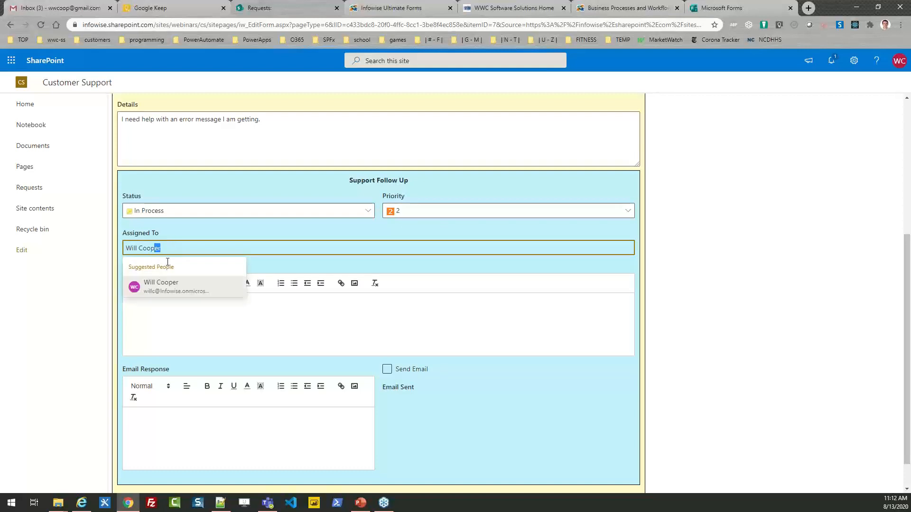
pyautogui.click(166, 287)
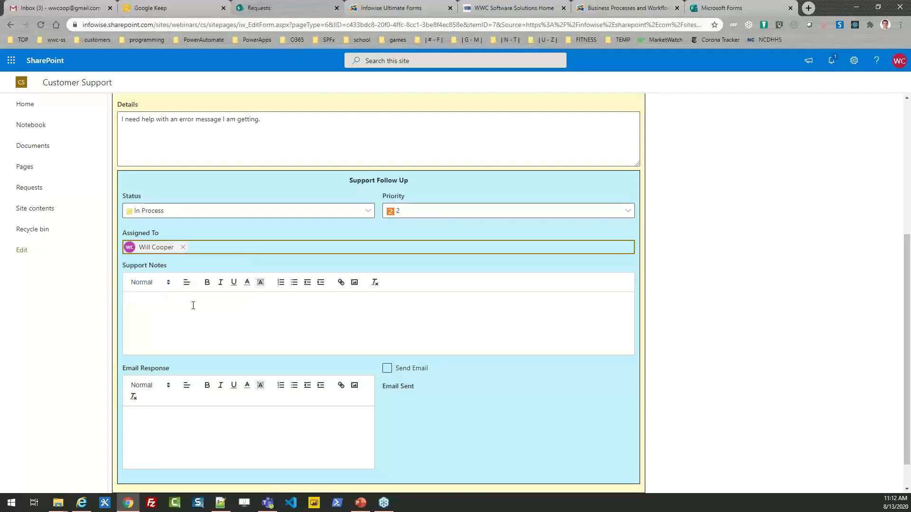
pyautogui.click(248, 327)
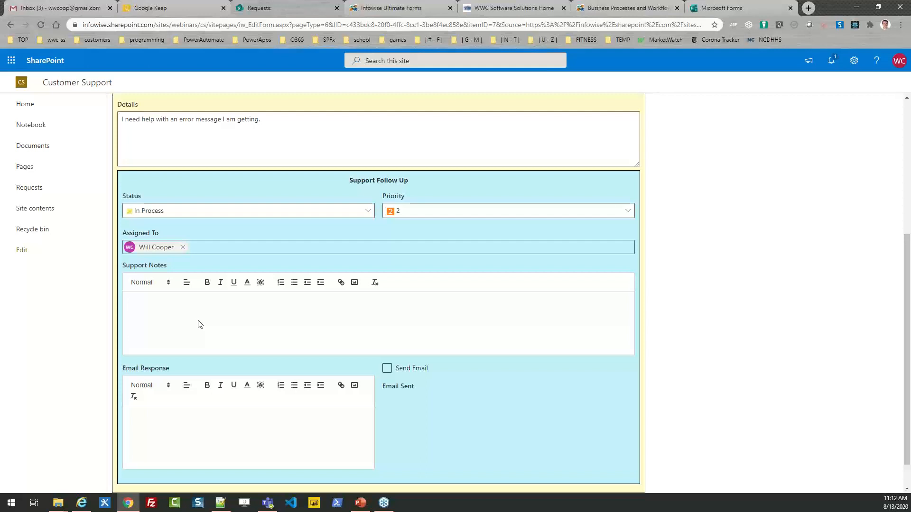
# - Add the note 'Checking into the issue will follow up.' and an apology email response offering a call
pyautogui.write('Checking into the issue will follow up.')
pyautogui.click(169, 435)
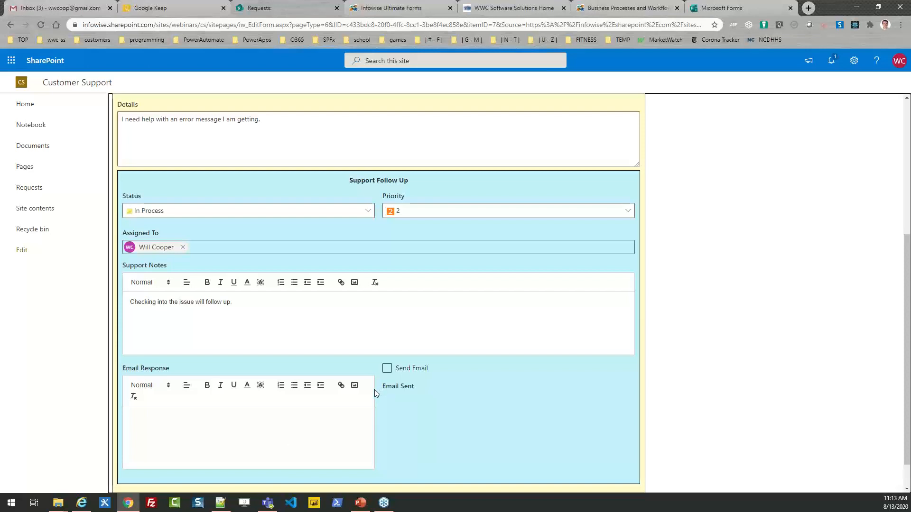
pyautogui.click(242, 422)
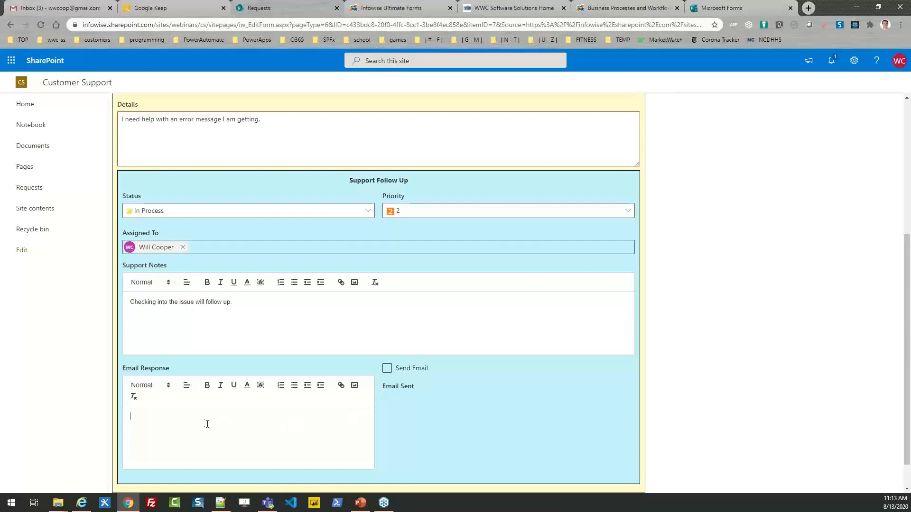
pyautogui.scroll(2, 737, 278)
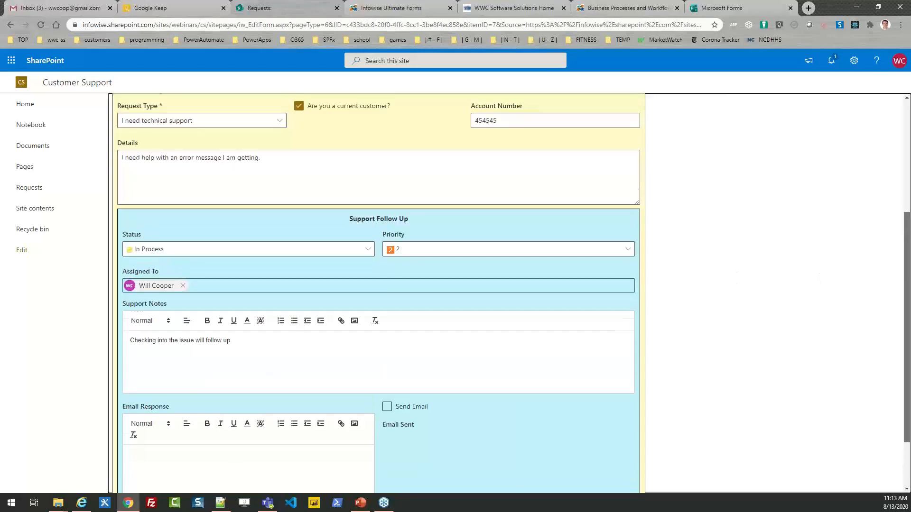
pyautogui.moveTo(906, 279); pyautogui.dragTo(907, 350)
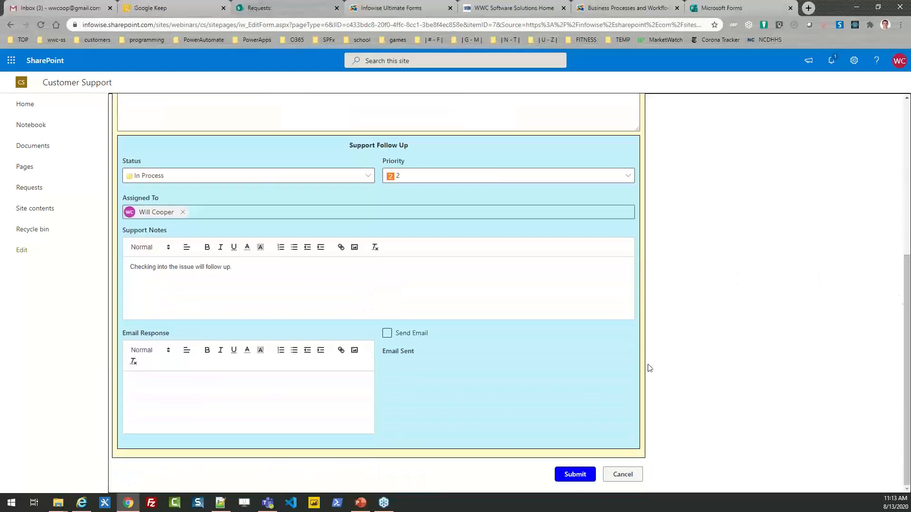
pyautogui.click(168, 388)
pyautogui.write('Hi')
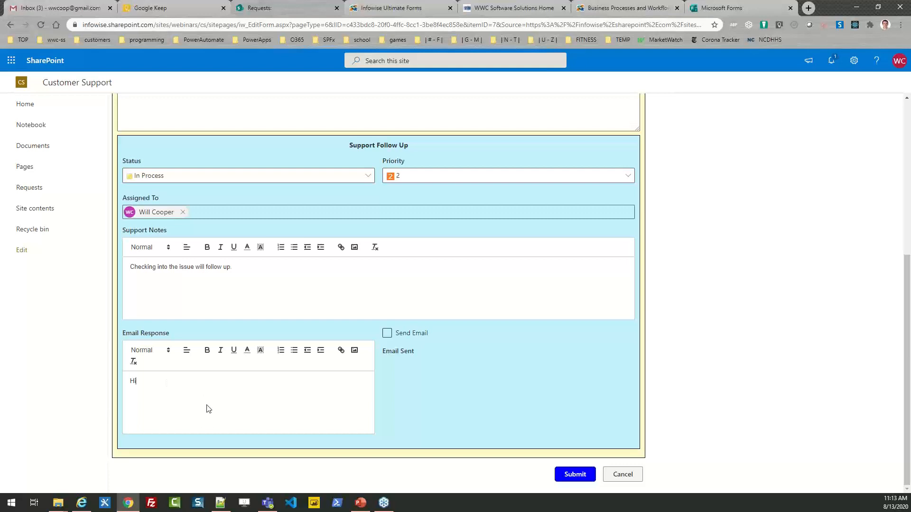
pyautogui.write(' sorry about your error. Can I call you this afternoon')
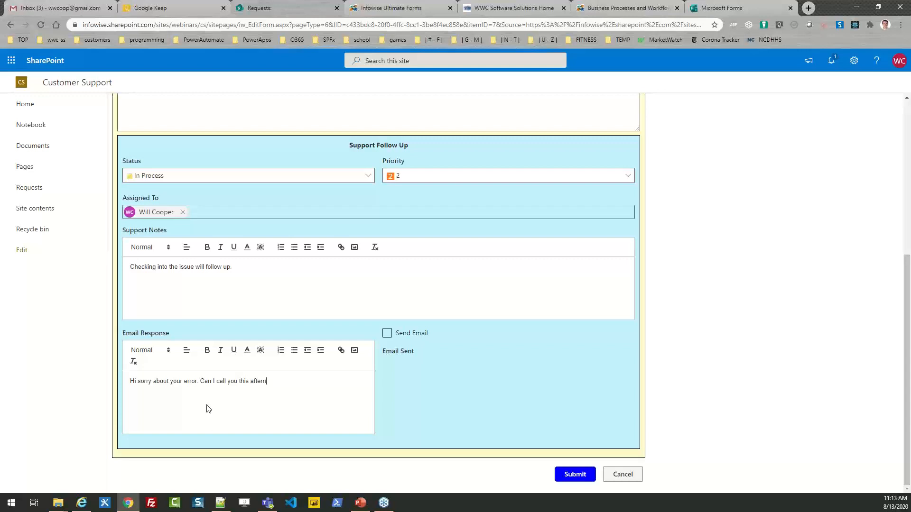
pyautogui.write('? What is a good time?')
# - Tick Send Email and save the updated request
pyautogui.click(387, 336)
pyautogui.click(387, 337)
pyautogui.click(575, 475)
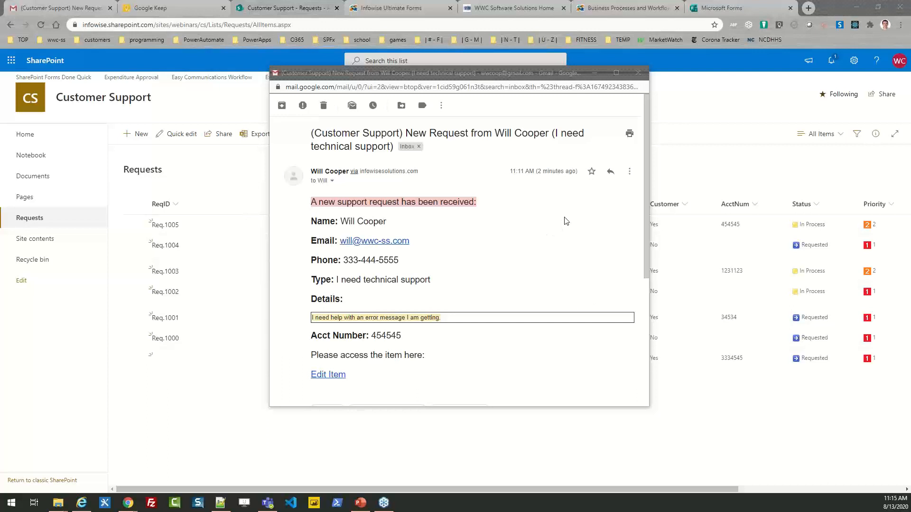
pyautogui.click(638, 78)
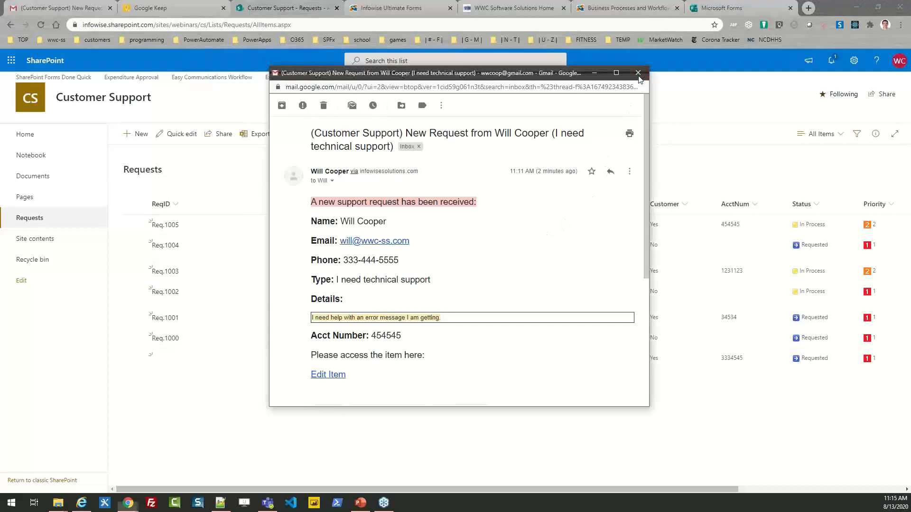
# - Close the Gmail notification popup and go to the blank Microsoft Forms form
pyautogui.click(639, 73)
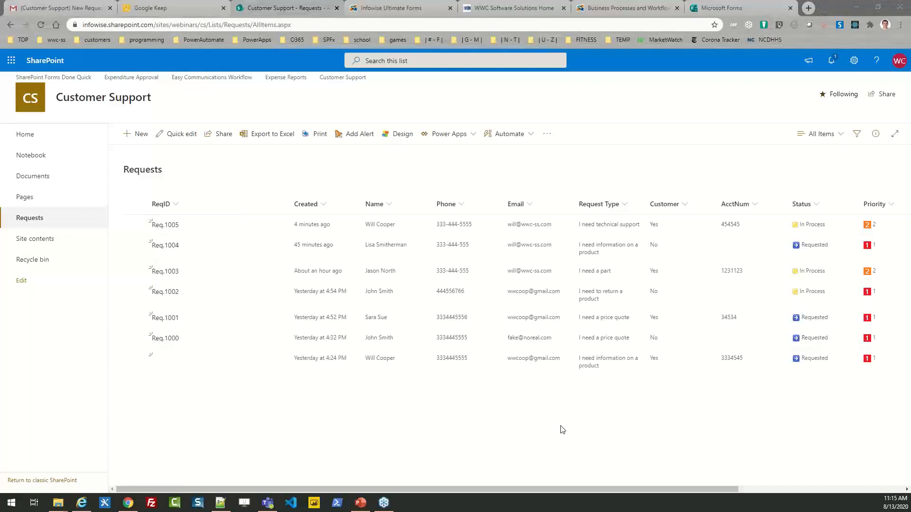
pyautogui.click(736, 6)
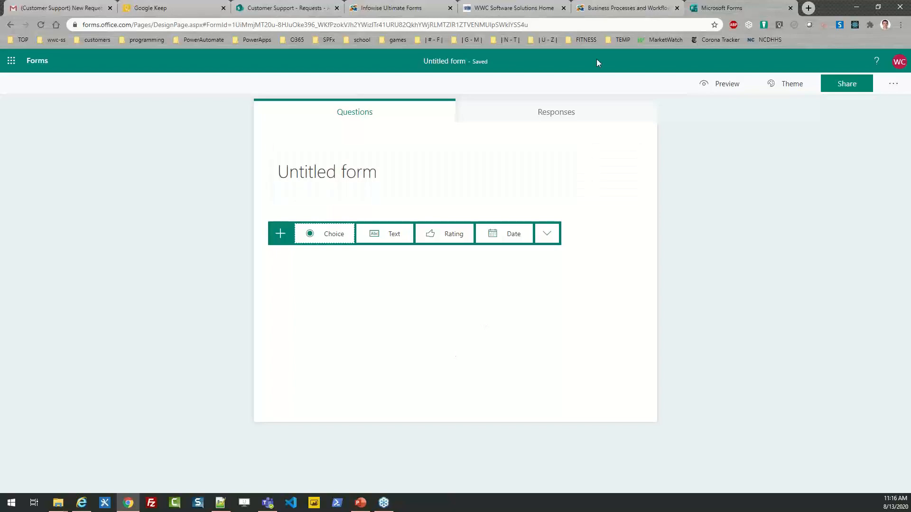
# - Move through the Infowise and WWC tabs to the Infowise Ultimate Forms Requests dashboard
pyautogui.click(611, 13)
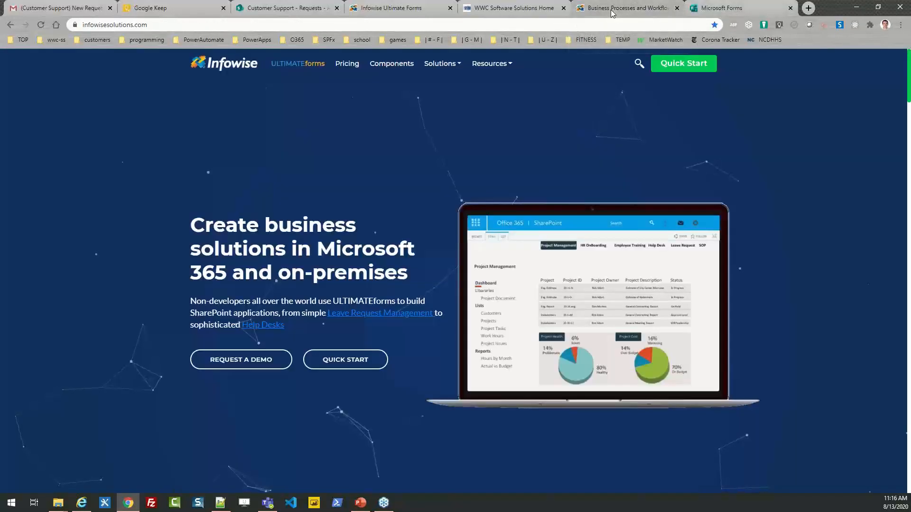
pyautogui.click(512, 9)
pyautogui.click(398, 10)
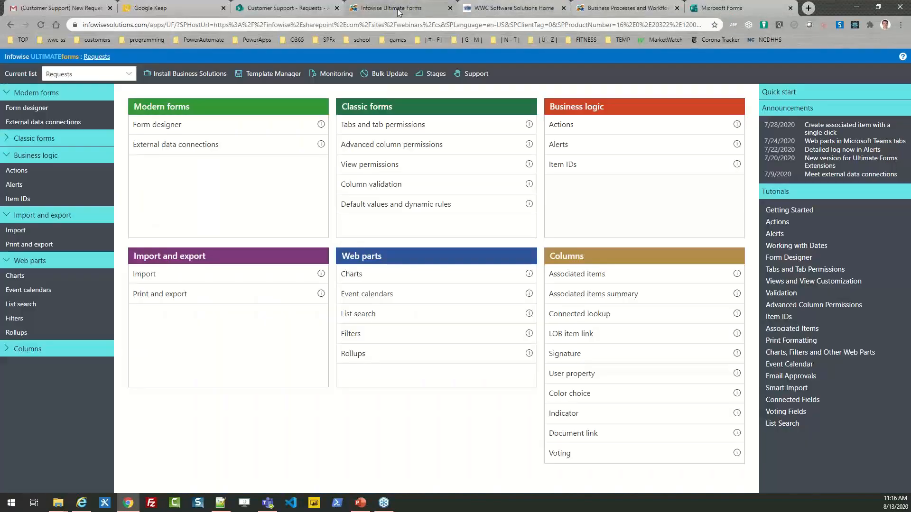
# - Go back to the Customer Support - Requests list tab
pyautogui.click(300, 7)
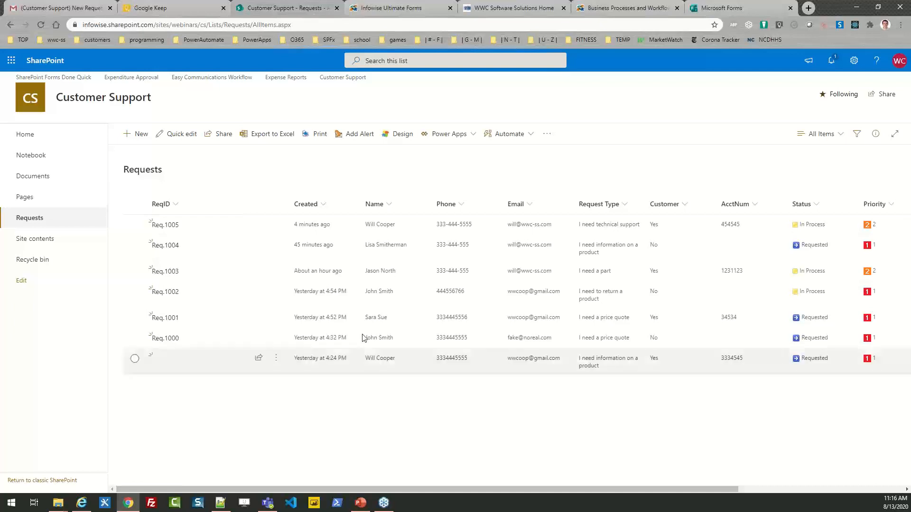
# - Open the WWC Software Solutions contact form and centre it on screen
pyautogui.click(509, 8)
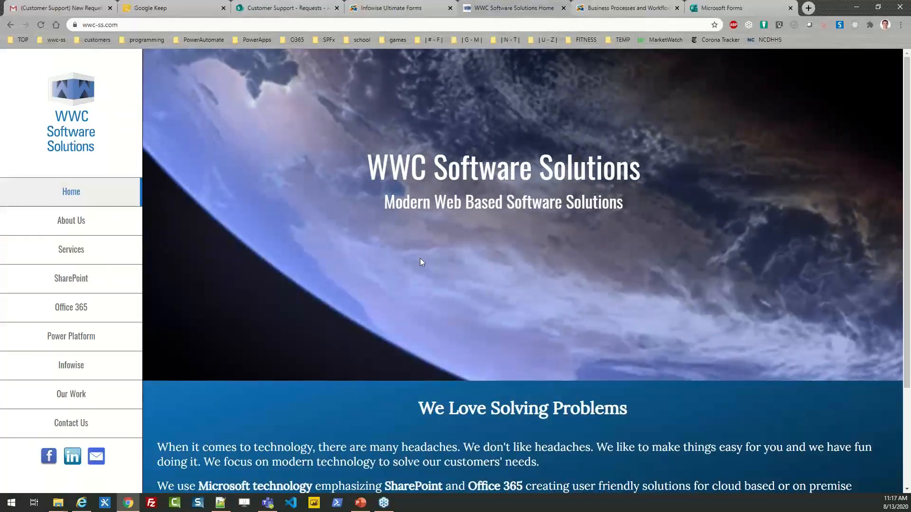
pyautogui.click(74, 423)
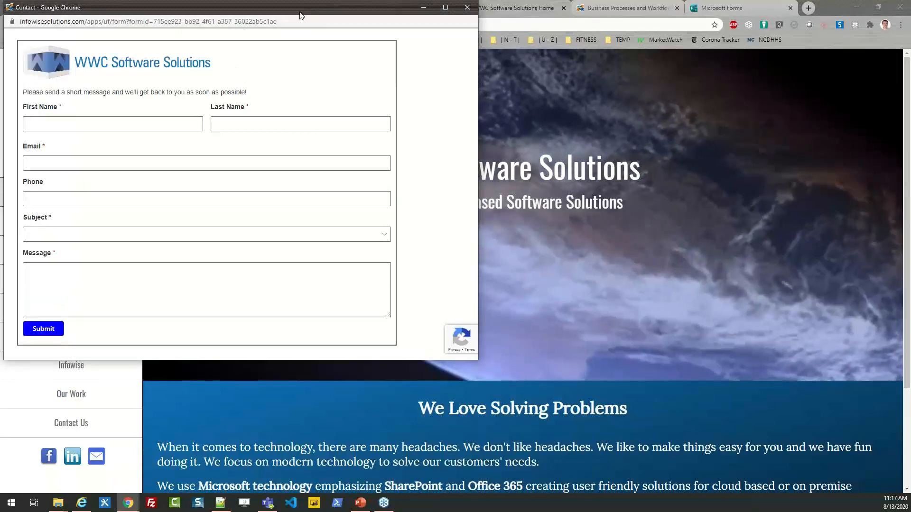
pyautogui.moveTo(300, 15); pyautogui.dragTo(541, 69)
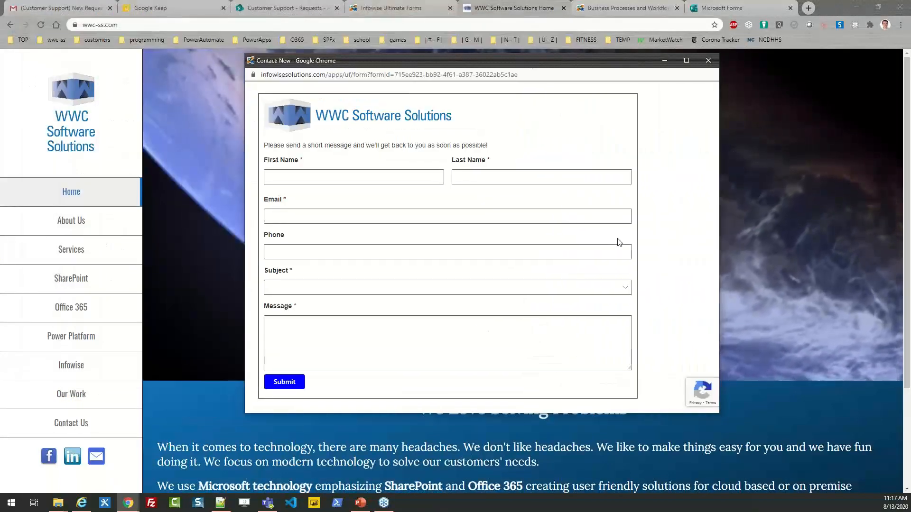
# - Set the contact form's Subject to Pricing, leaving the other fields empty
pyautogui.click(356, 183)
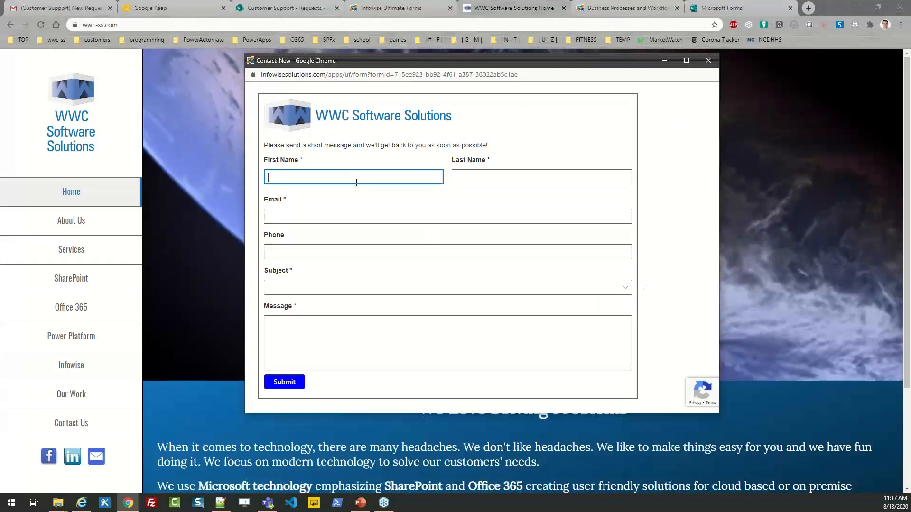
pyautogui.click(462, 175)
pyautogui.click(358, 214)
pyautogui.click(338, 251)
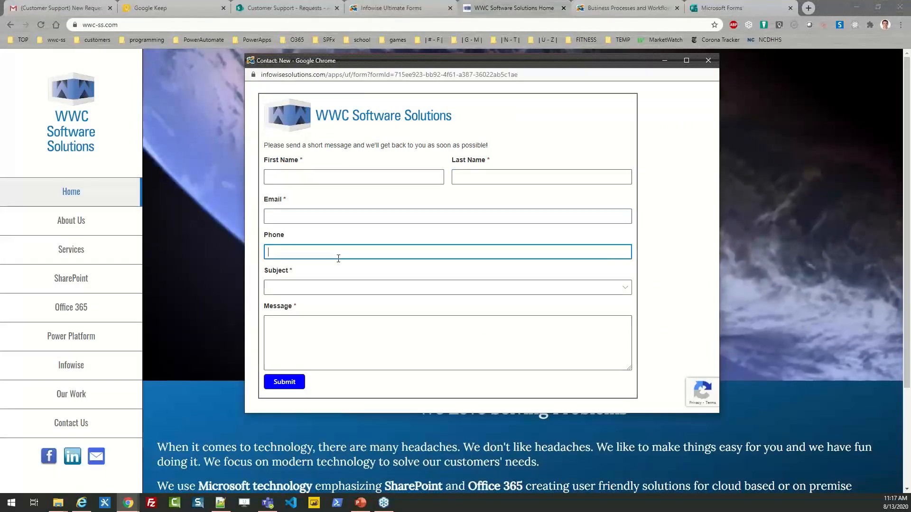
pyautogui.click(340, 288)
pyautogui.click(342, 340)
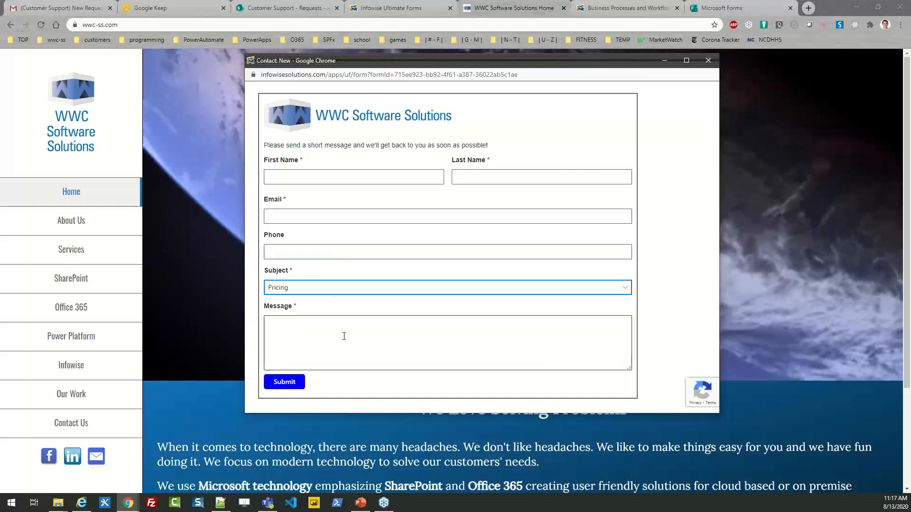
pyautogui.click(345, 335)
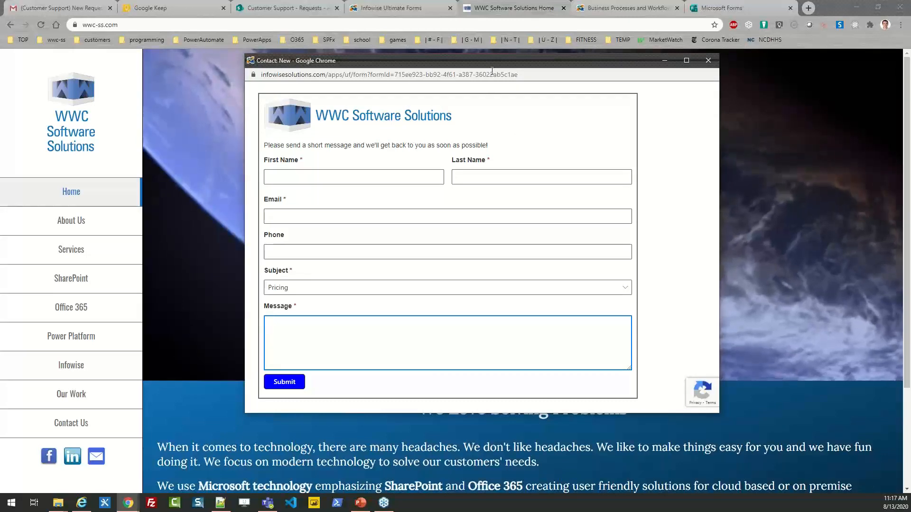
# - Switch between the Requests list and Infowise Ultimate Forms tabs, ending on the Infowise dashboard
pyautogui.click(411, 12)
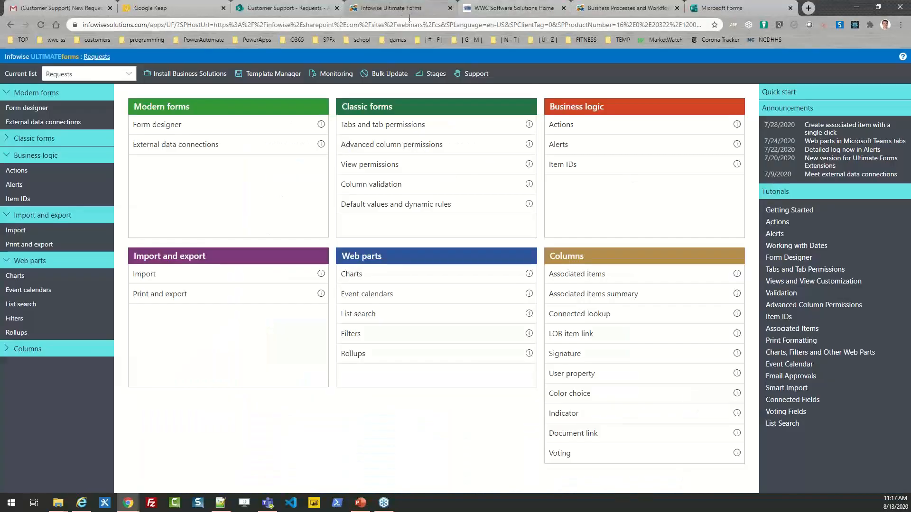
pyautogui.click(302, 8)
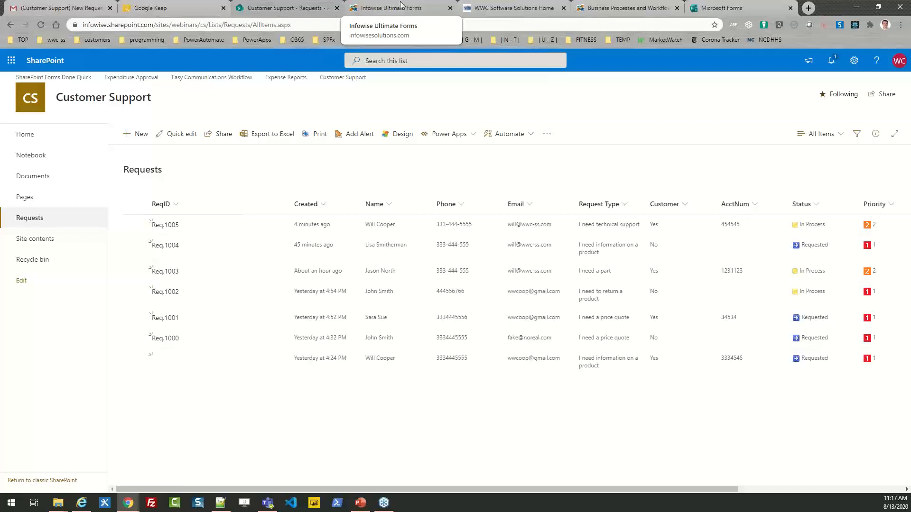
pyautogui.click(405, 5)
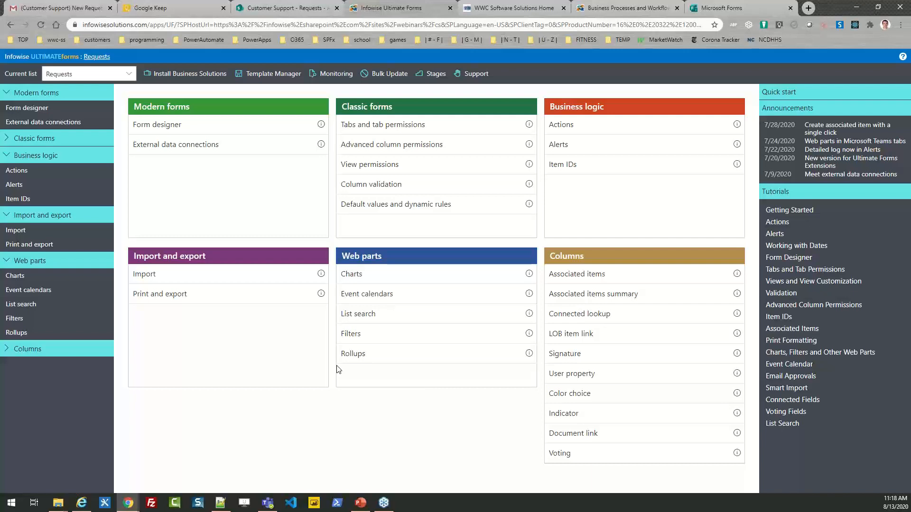
pyautogui.click(277, 9)
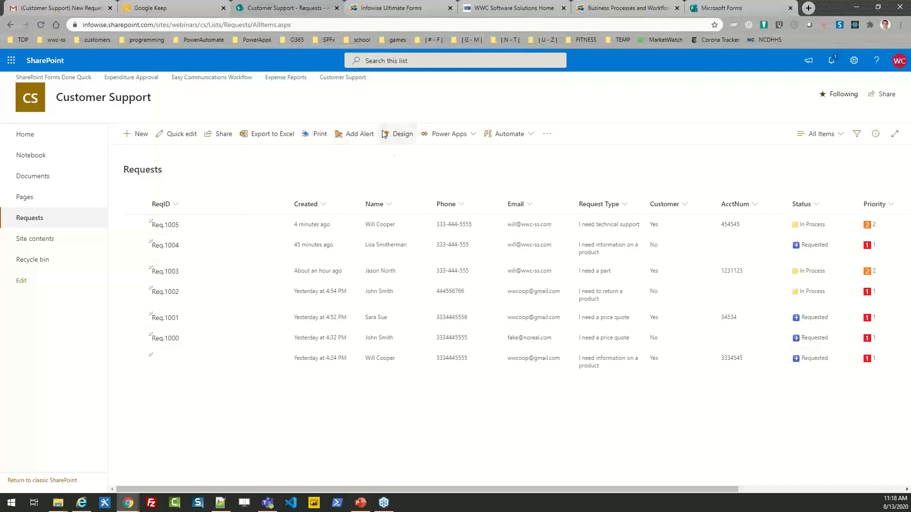
pyautogui.click(392, 7)
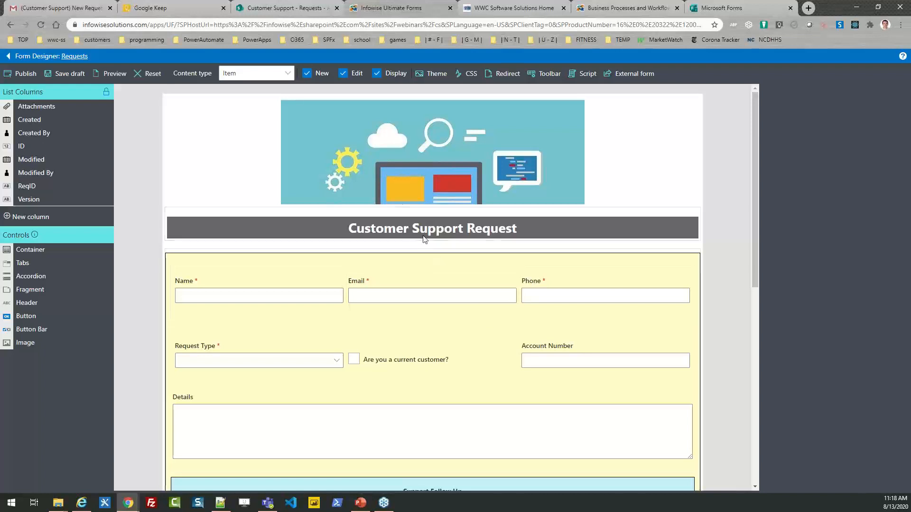
pyautogui.click(485, 179)
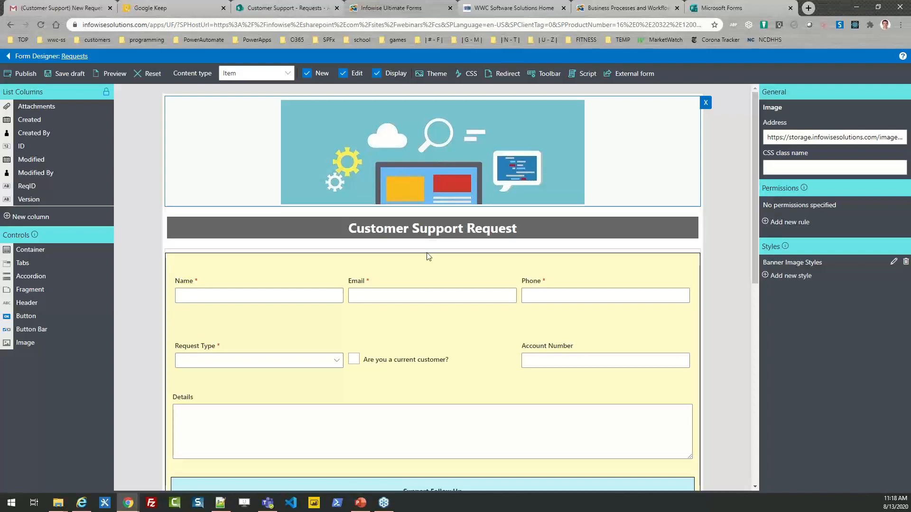
pyautogui.click(406, 227)
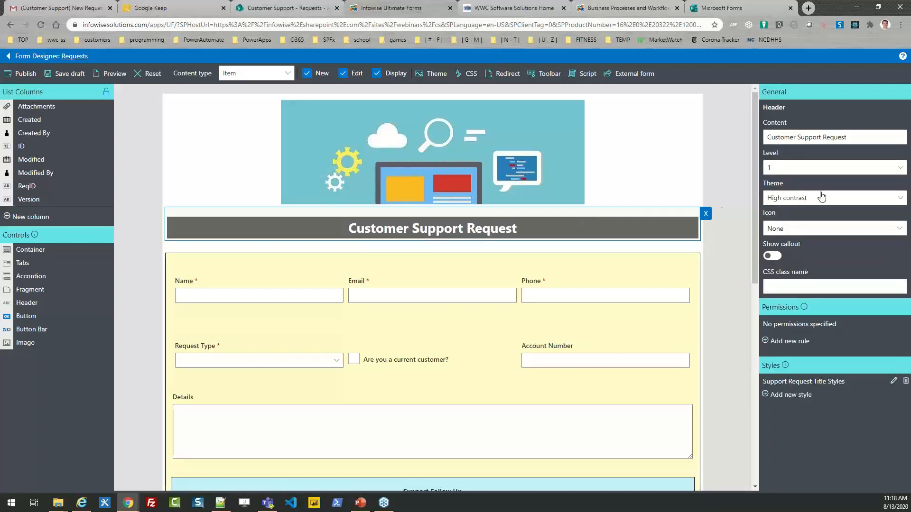
pyautogui.click(900, 199)
pyautogui.click(901, 198)
pyautogui.click(406, 264)
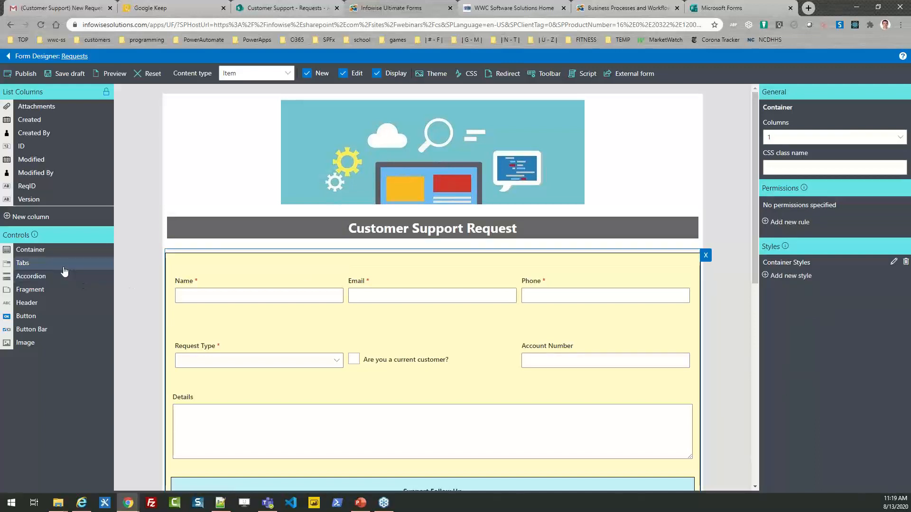
pyautogui.moveTo(54, 259); pyautogui.dragTo(260, 273)
pyautogui.click(272, 277)
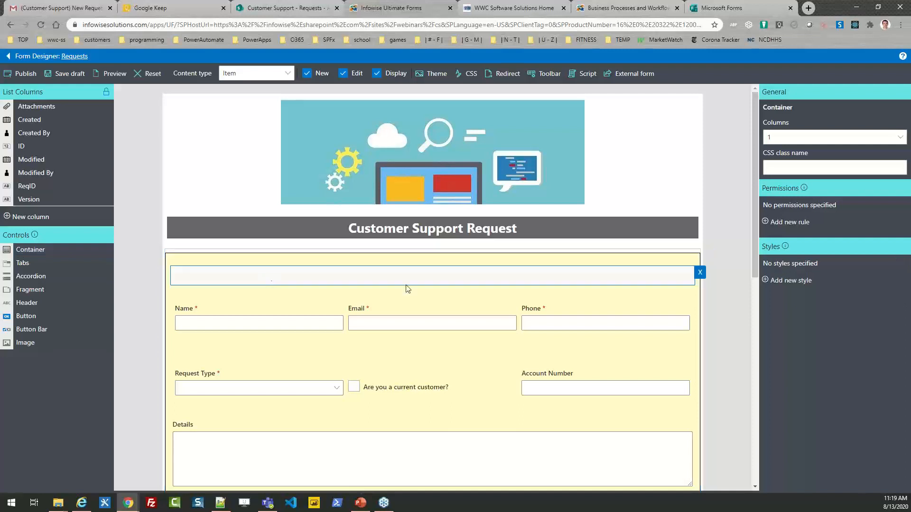
pyautogui.click(700, 272)
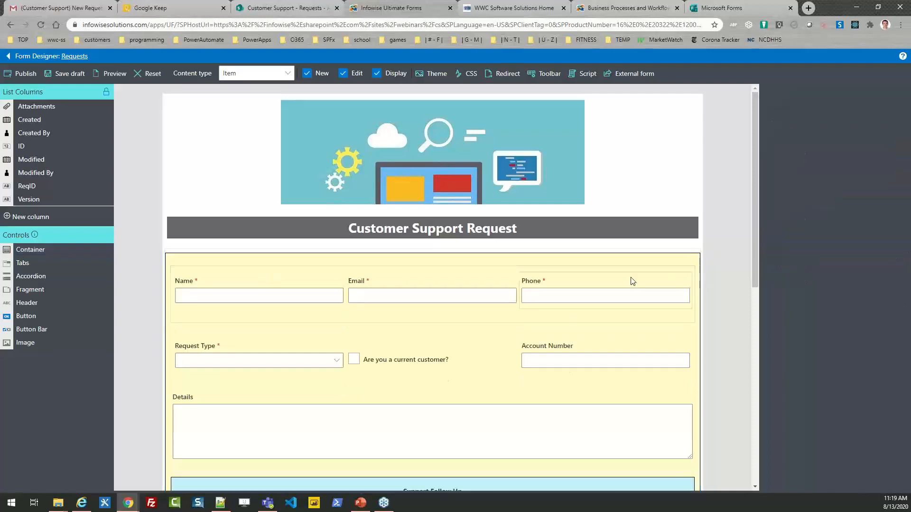
pyautogui.click(482, 264)
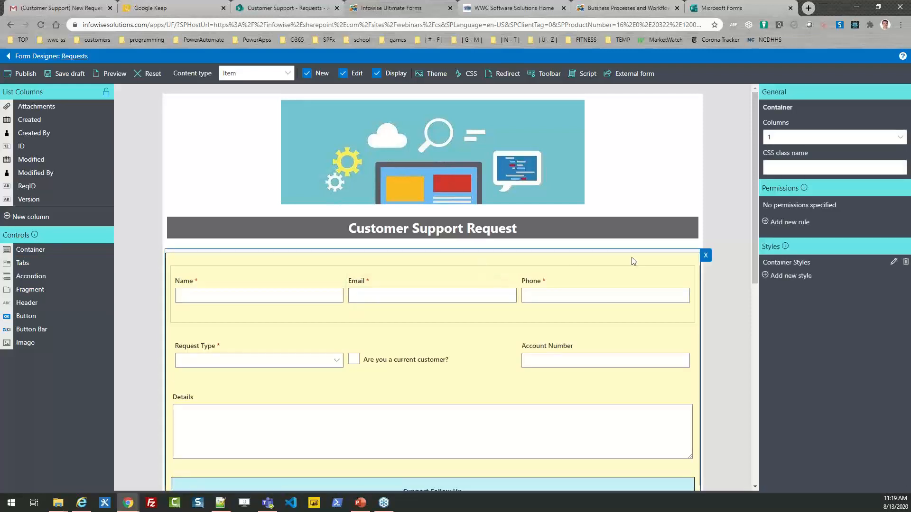
# - Give the main form container a light yellow-green e9ffb1 background and save the style
pyautogui.click(894, 263)
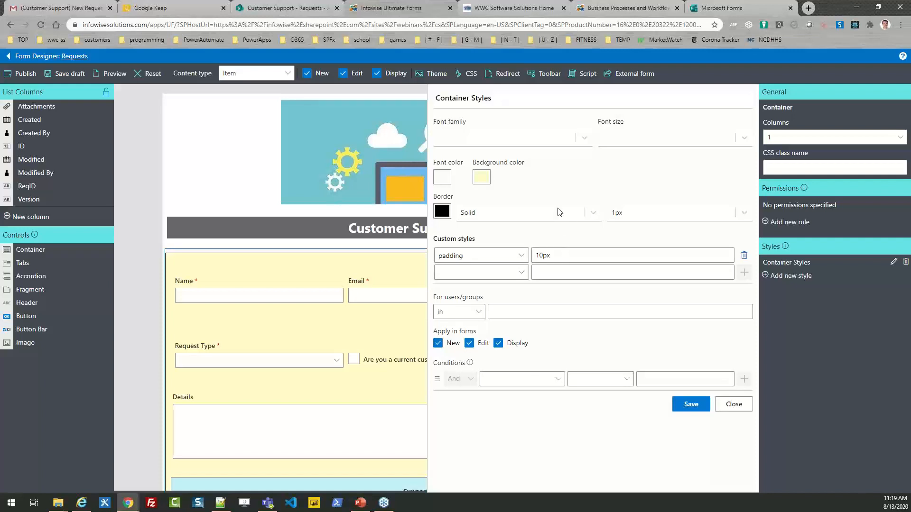
pyautogui.click(486, 180)
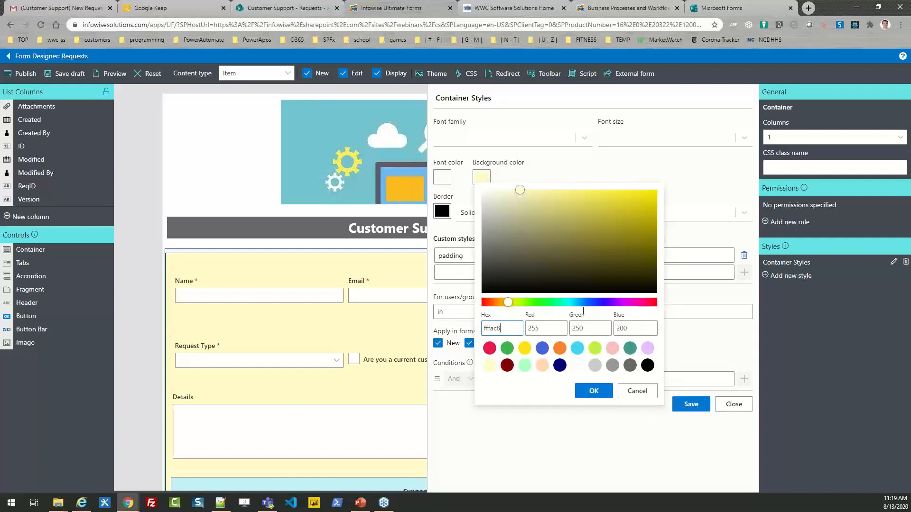
pyautogui.click(595, 348)
pyautogui.moveTo(605, 196)
pyautogui.mouseDown()
pyautogui.moveTo(527, 196)
pyautogui.moveTo(534, 188)
pyautogui.mouseUp()
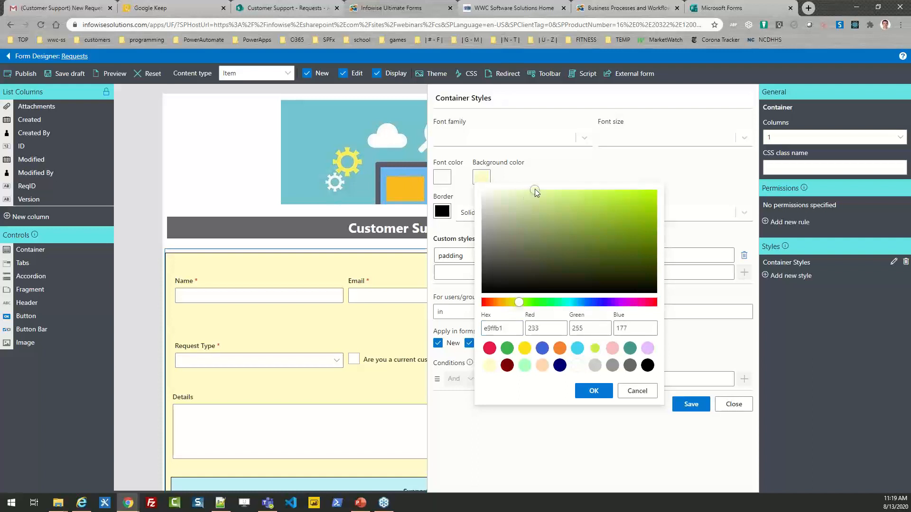
pyautogui.click(593, 391)
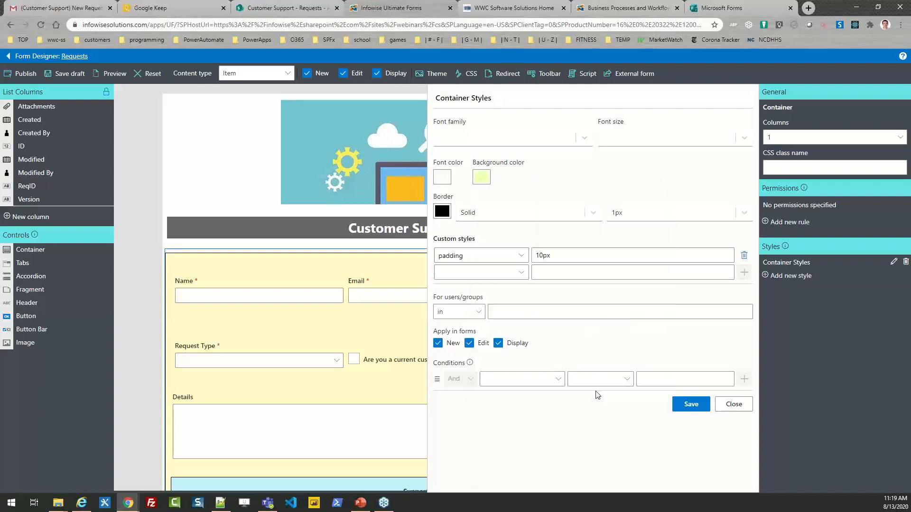
pyautogui.click(691, 404)
pyautogui.moveTo(753, 265); pyautogui.dragTo(761, 298)
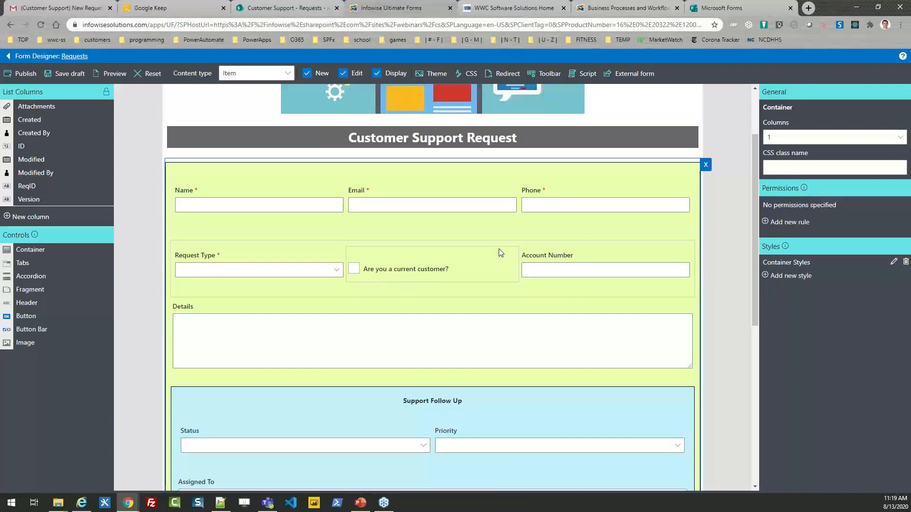
pyautogui.click(345, 183)
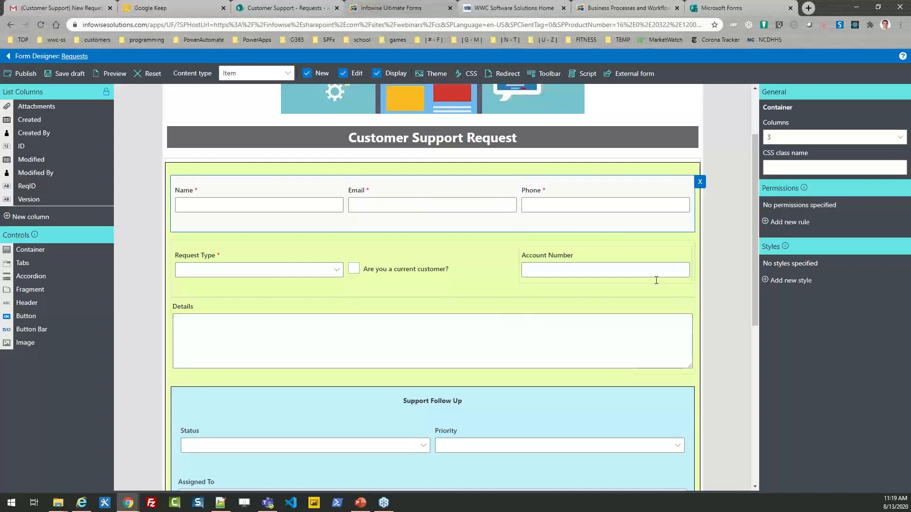
pyautogui.moveTo(755, 270); pyautogui.dragTo(765, 326)
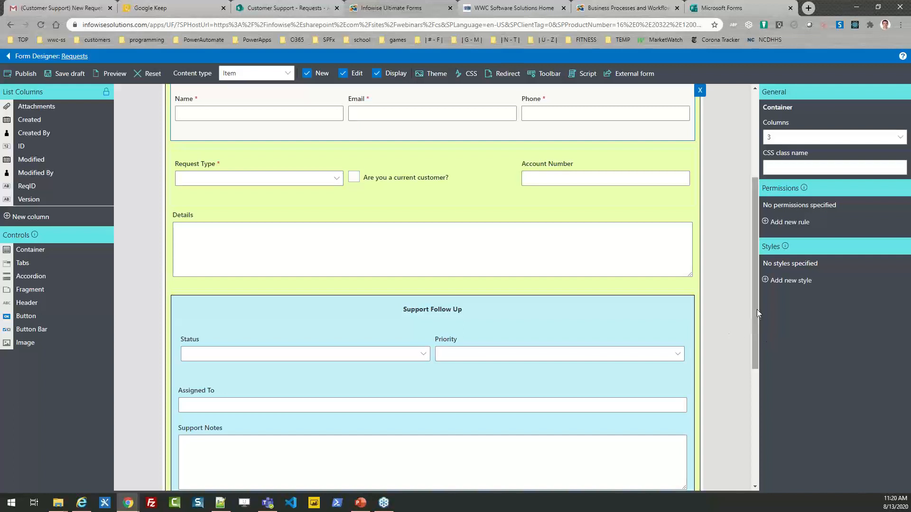
pyautogui.moveTo(756, 310); pyautogui.dragTo(767, 350)
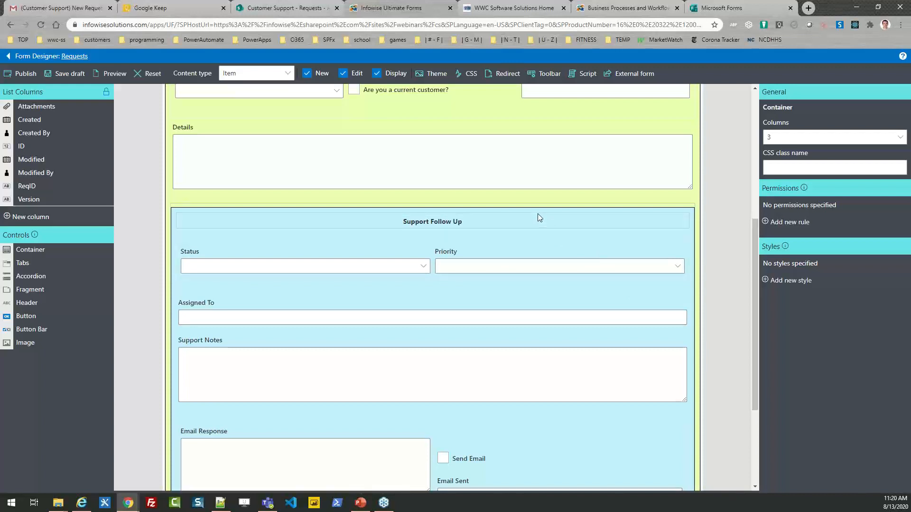
pyautogui.click(534, 209)
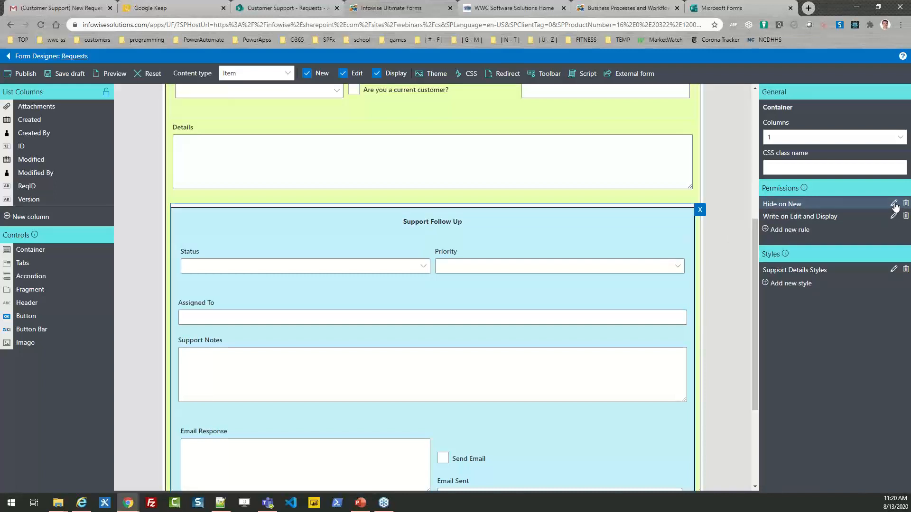
pyautogui.click(893, 204)
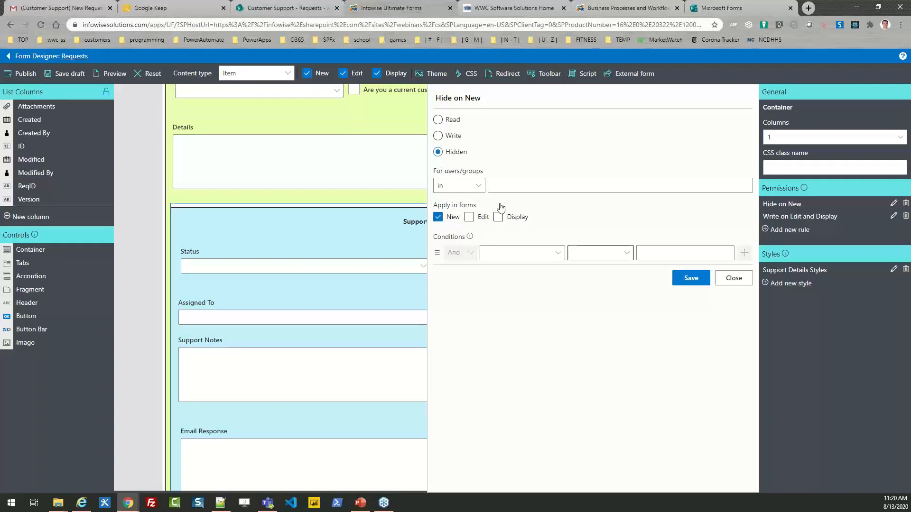
pyautogui.click(733, 278)
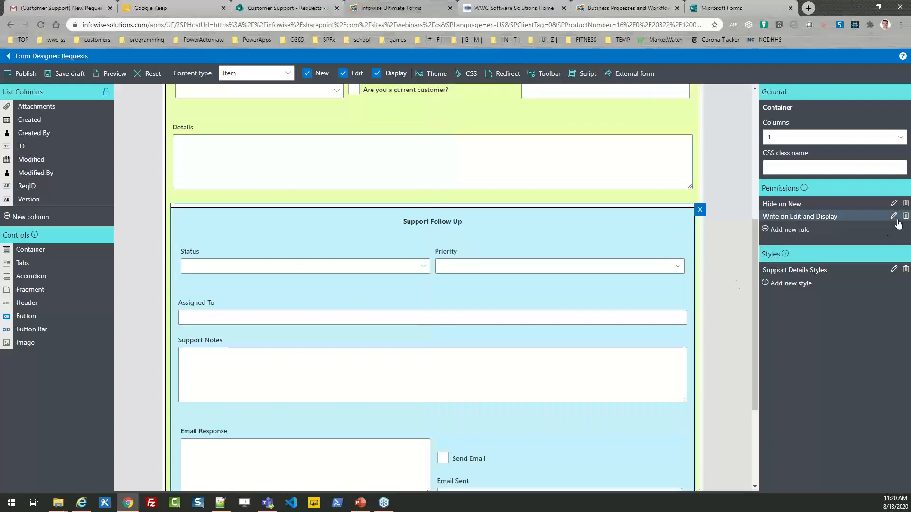
pyautogui.click(894, 216)
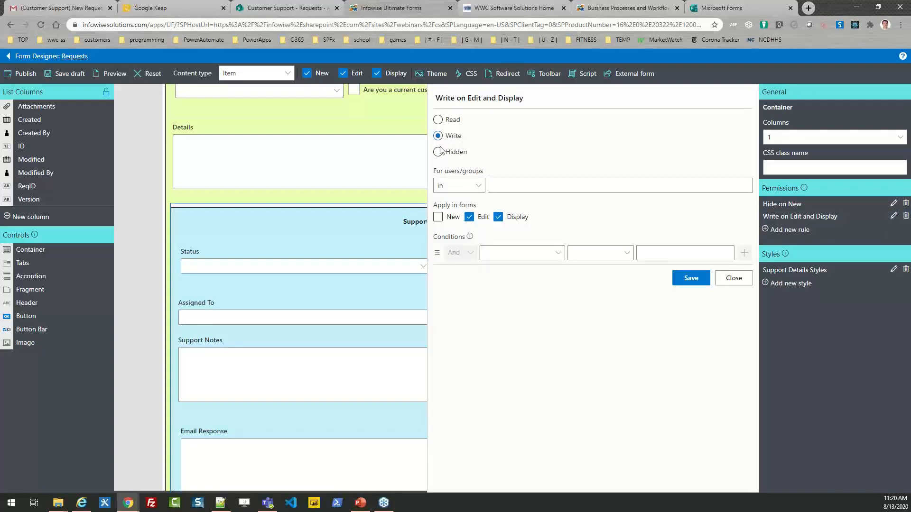
pyautogui.click(732, 281)
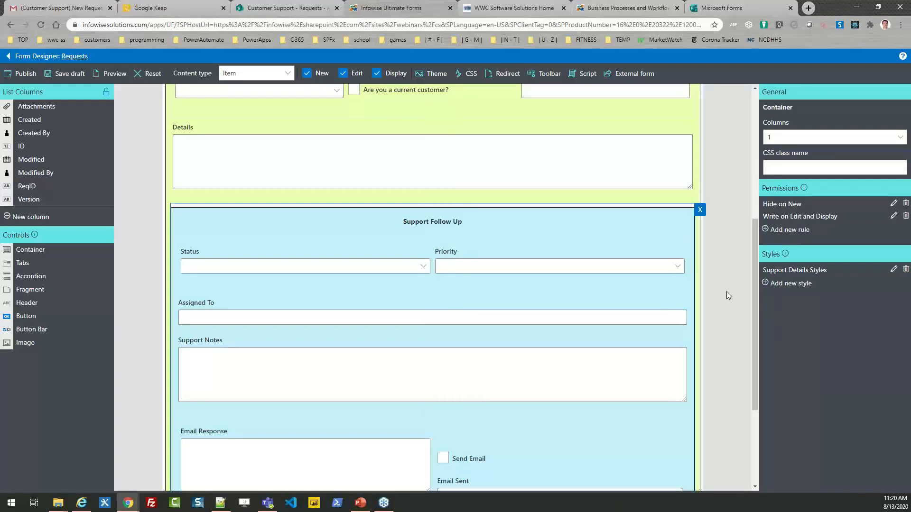
pyautogui.moveTo(755, 282); pyautogui.dragTo(758, 325)
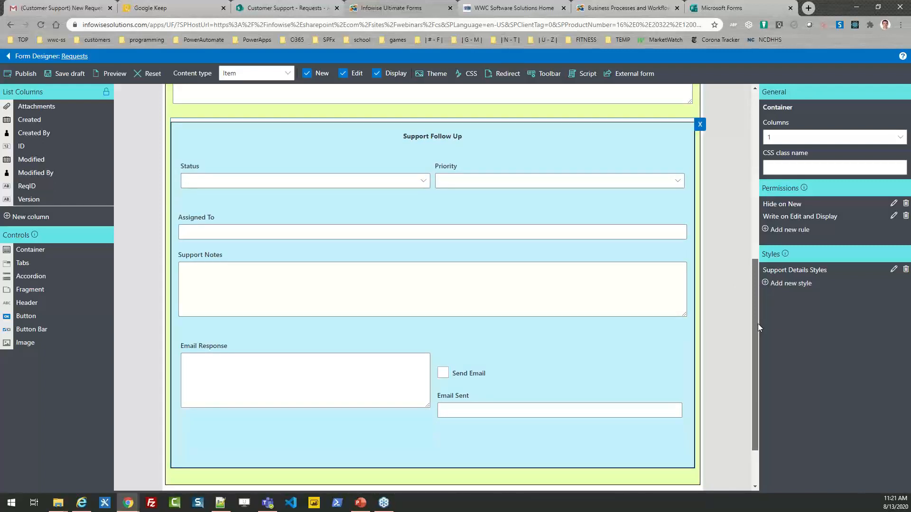
pyautogui.moveTo(758, 324); pyautogui.dragTo(754, 190)
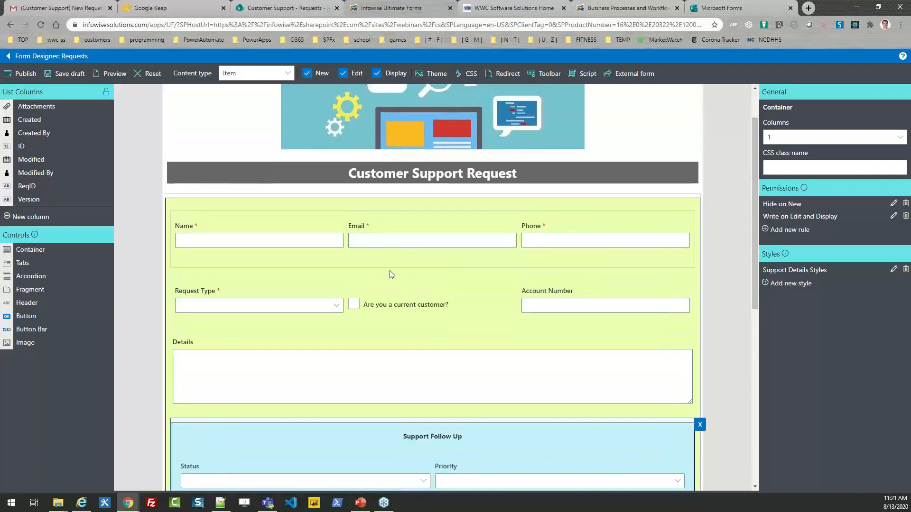
pyautogui.click(388, 295)
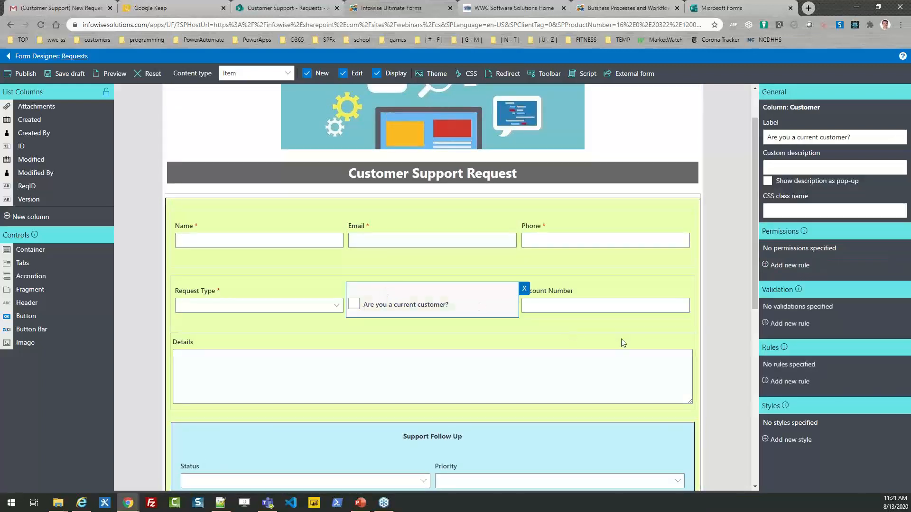
pyautogui.click(576, 293)
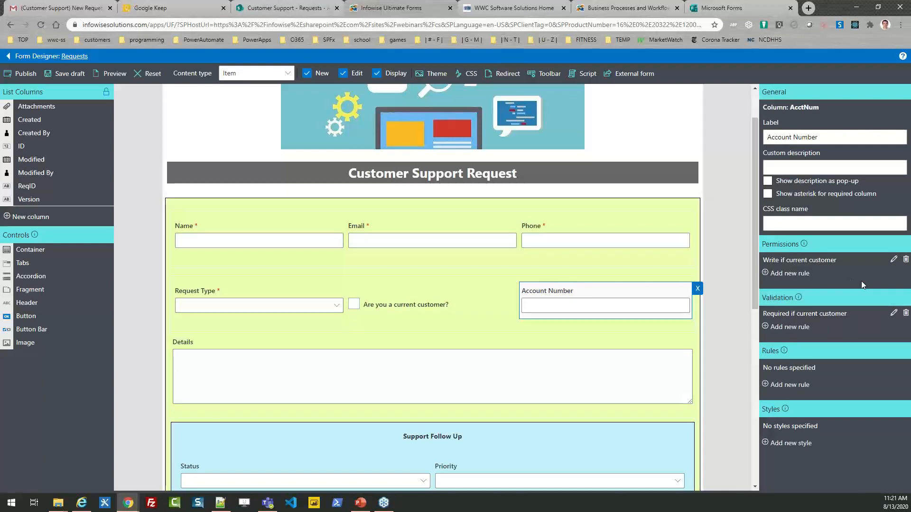
pyautogui.click(893, 259)
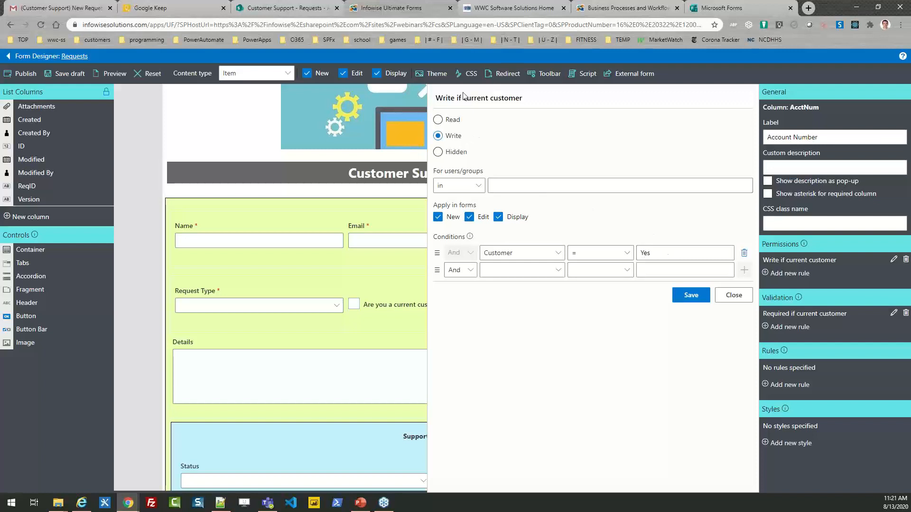
pyautogui.click(740, 295)
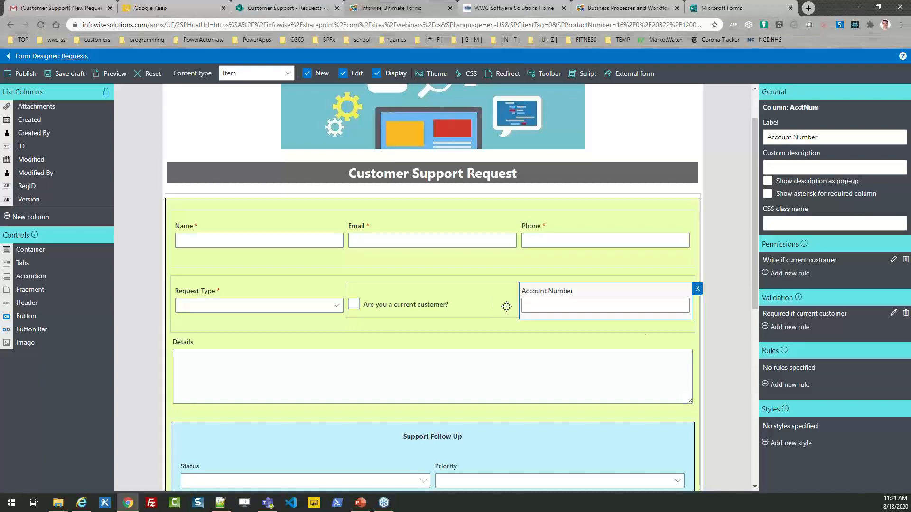
pyautogui.click(893, 314)
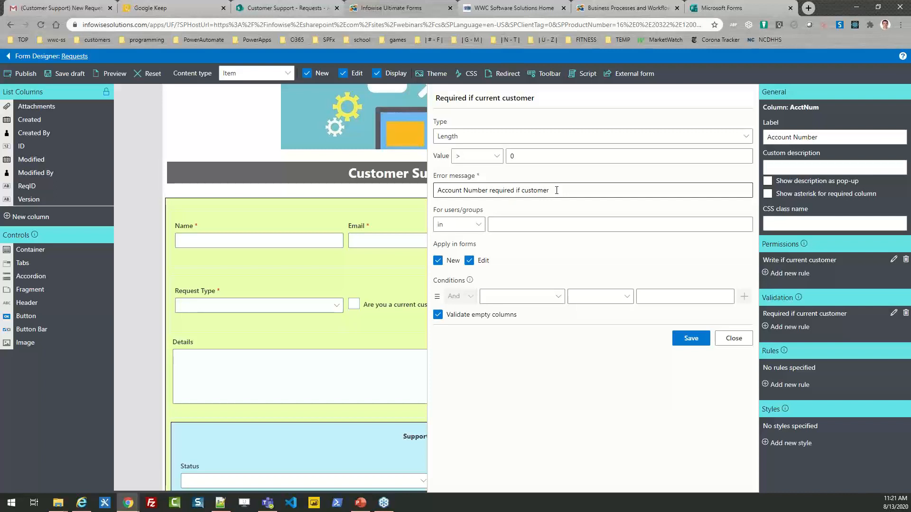
pyautogui.moveTo(550, 191); pyautogui.dragTo(431, 195)
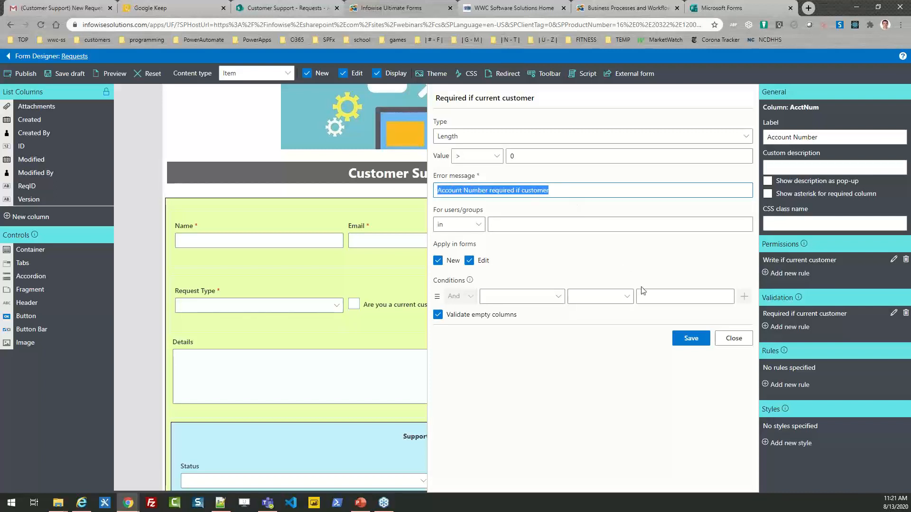
pyautogui.click(730, 340)
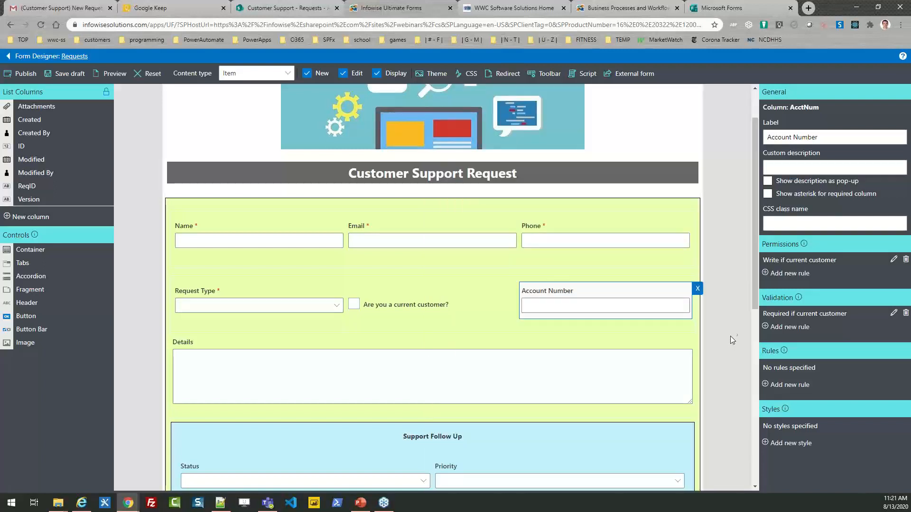
# - Add the Modified column below Details, then remove it again
pyautogui.moveTo(753, 253)
pyautogui.mouseDown()
pyautogui.moveTo(754, 337)
pyautogui.moveTo(755, 265)
pyautogui.mouseUp()
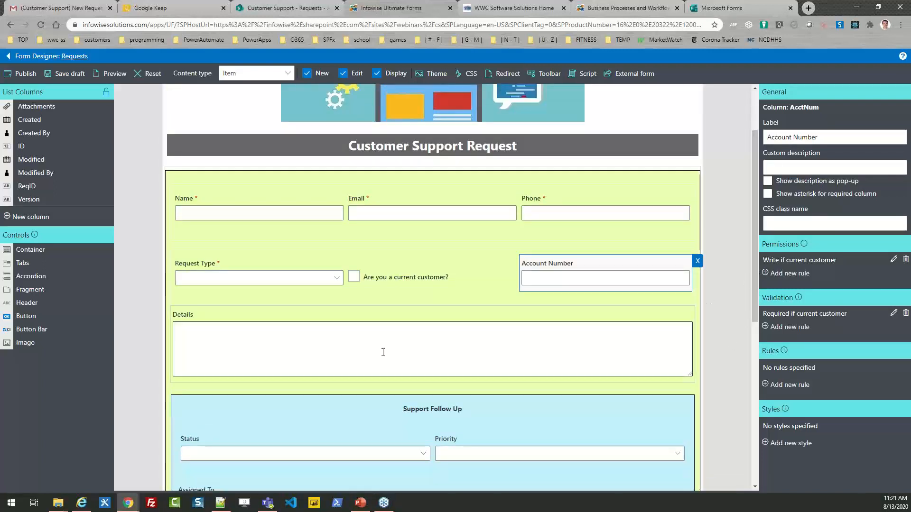
pyautogui.click(362, 317)
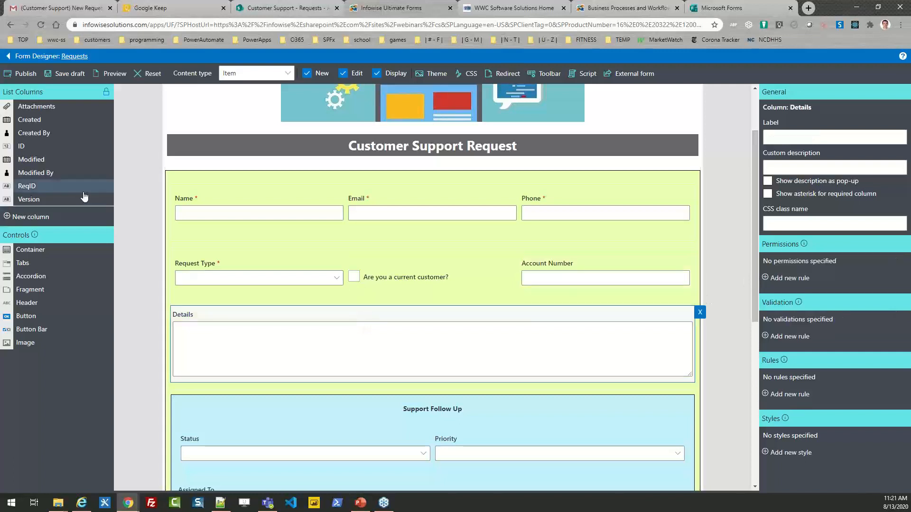
pyautogui.moveTo(46, 162); pyautogui.dragTo(234, 394)
pyautogui.click(235, 394)
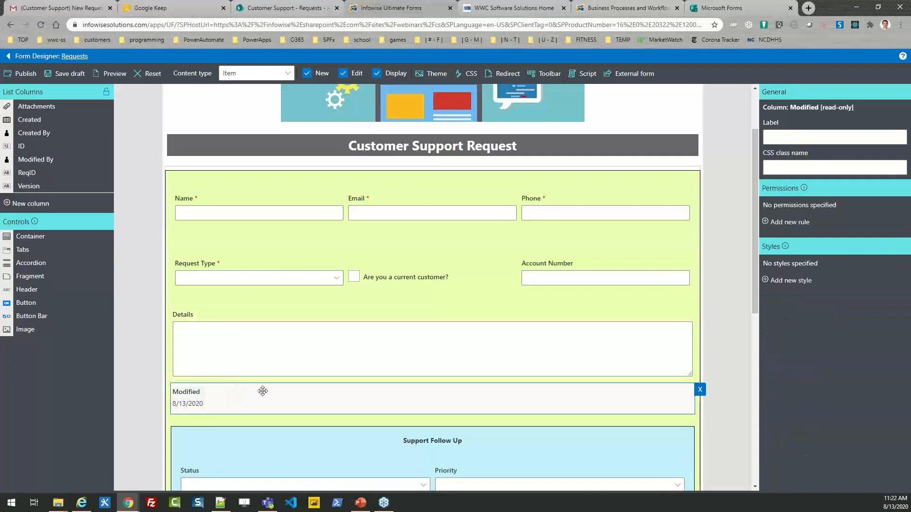
pyautogui.click(700, 391)
pyautogui.moveTo(757, 290); pyautogui.dragTo(788, 445)
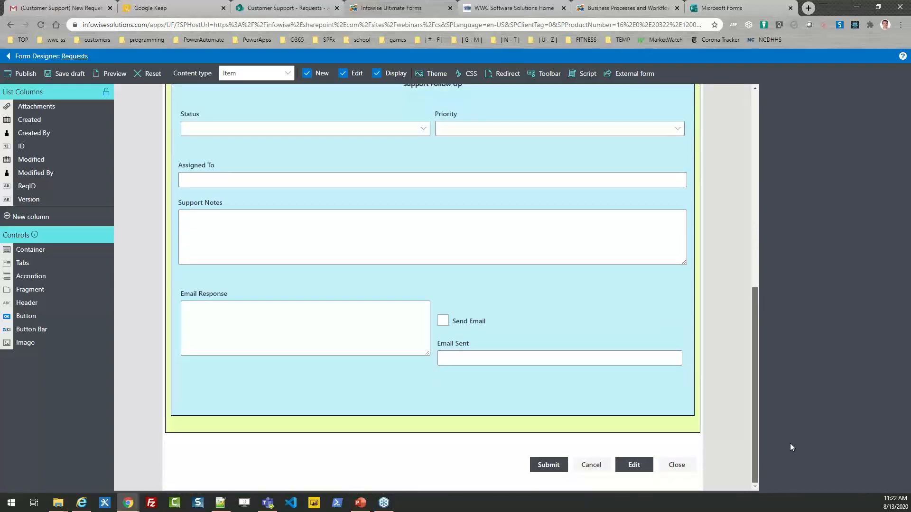
# - Inspect the Submit button's settings, including its Save label and Primary level
pyautogui.click(549, 464)
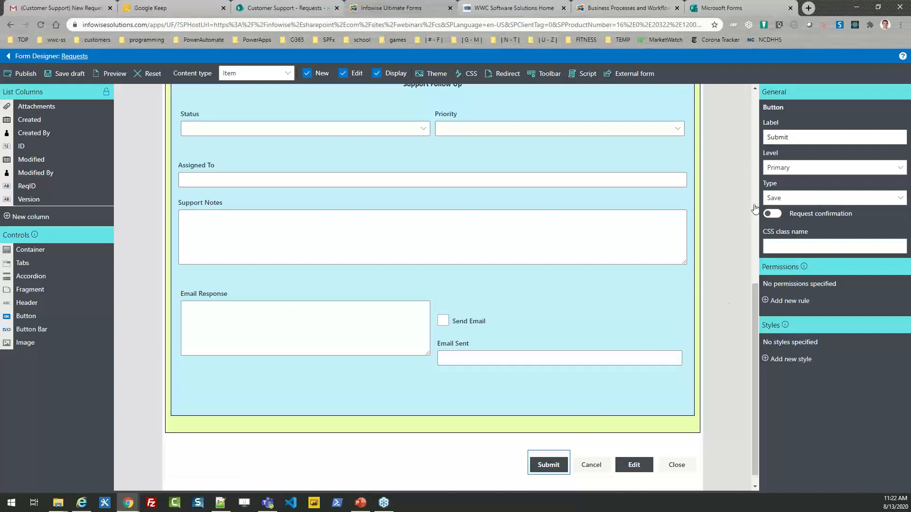
pyautogui.click(802, 135)
pyautogui.moveTo(797, 135); pyautogui.dragTo(765, 137)
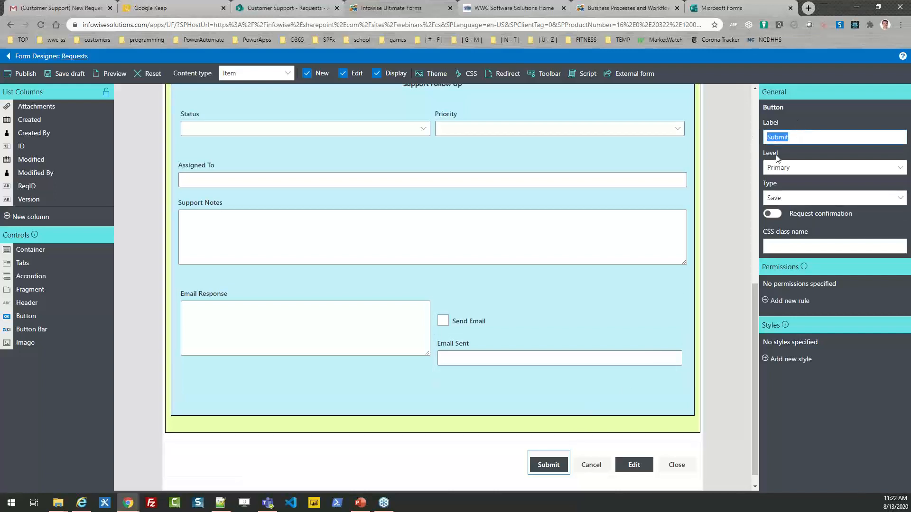
pyautogui.moveTo(755, 337); pyautogui.dragTo(747, 137)
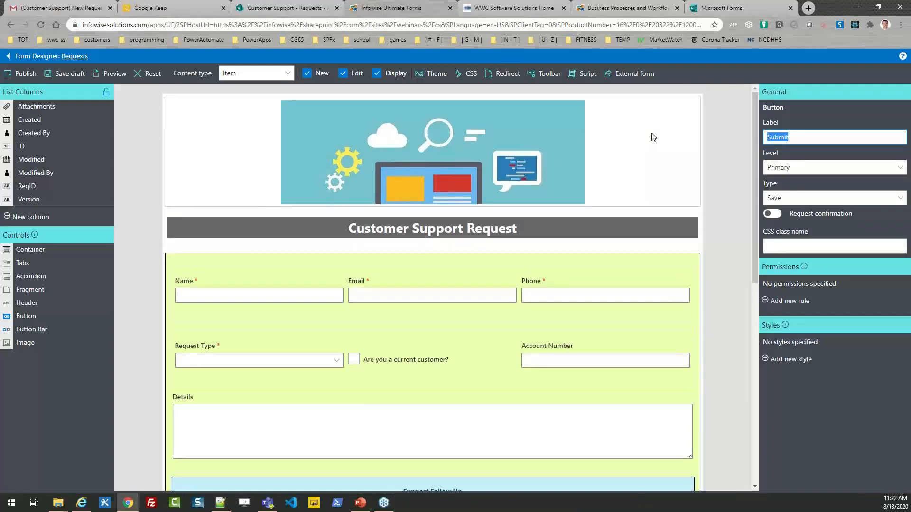
pyautogui.click(627, 77)
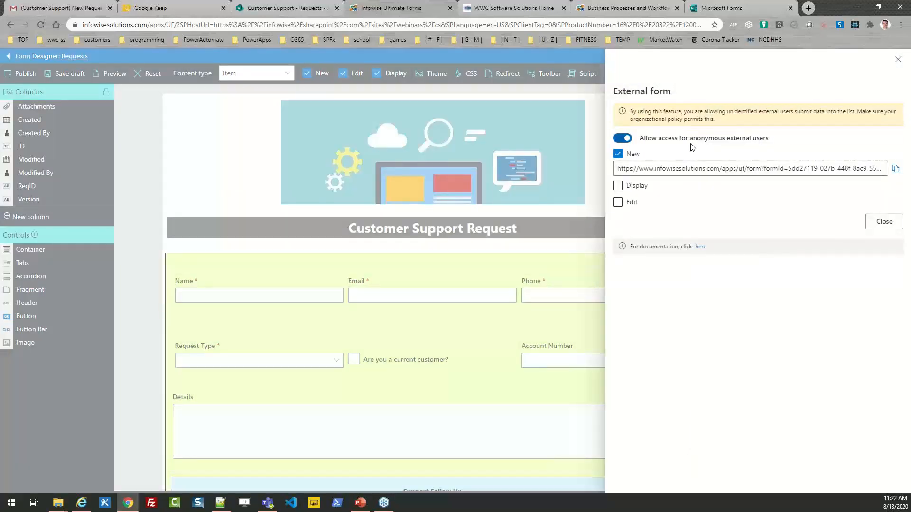
pyautogui.moveTo(617, 171); pyautogui.dragTo(910, 164)
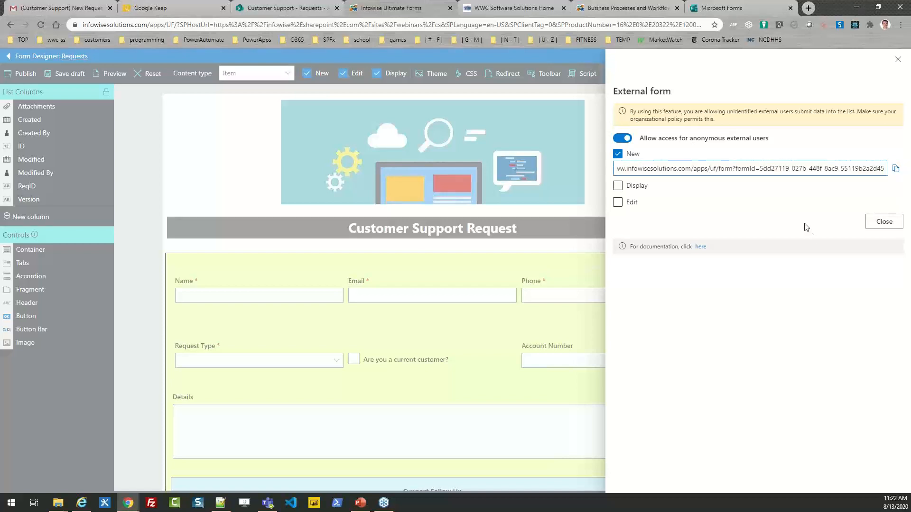
pyautogui.click(876, 224)
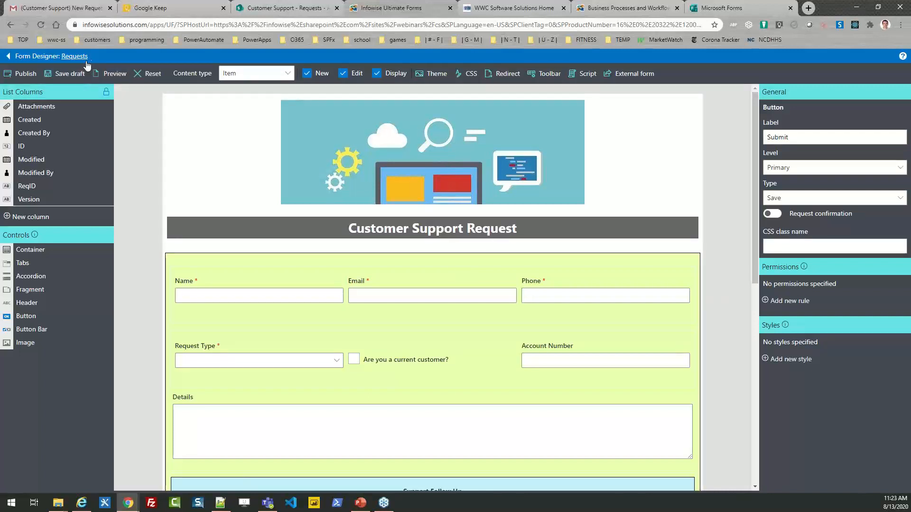
# - Exit the form designer, discarding unsaved changes, and go to the Alerts page
pyautogui.click(9, 57)
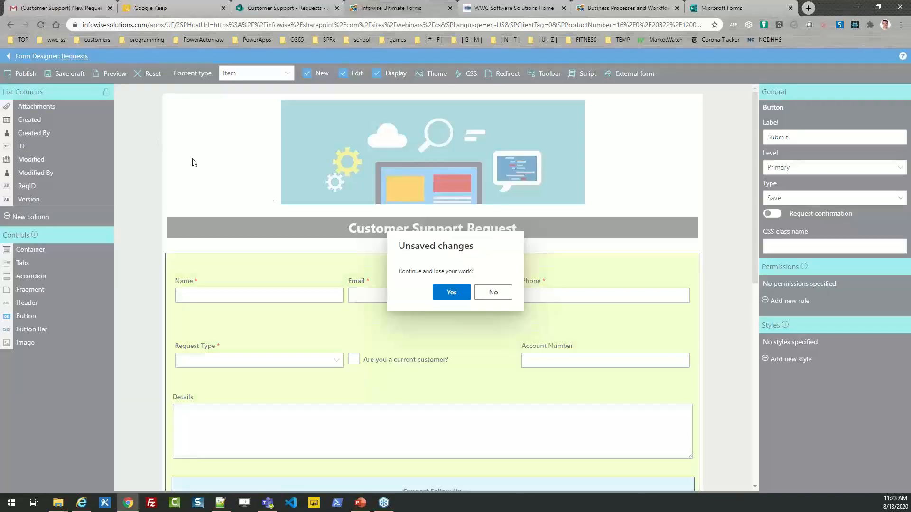
pyautogui.click(456, 292)
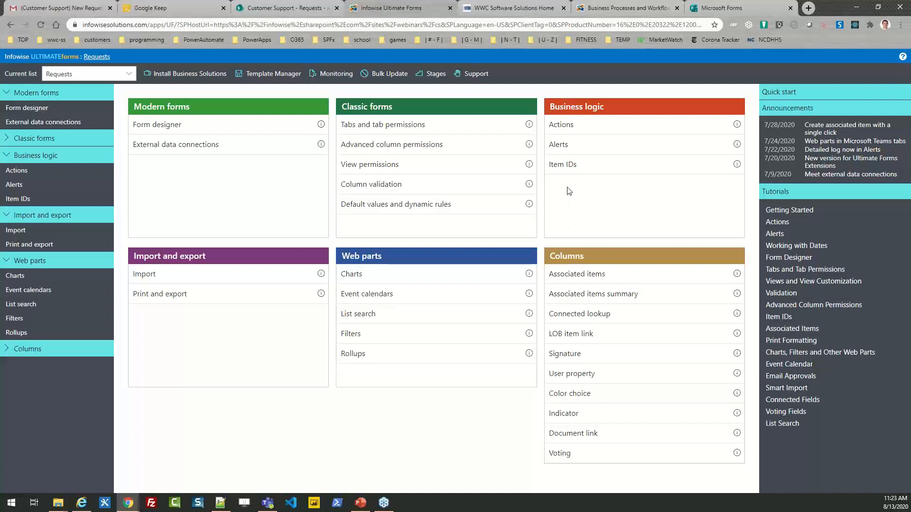
pyautogui.click(559, 145)
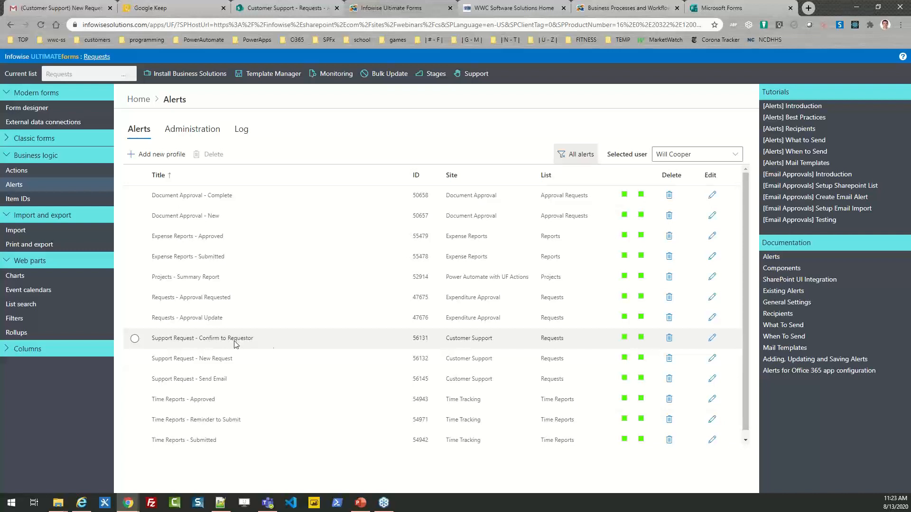
# - Edit the Confirm to Requestor alert and load its Support Request - Confirm to Requestor mail template
pyautogui.click(712, 339)
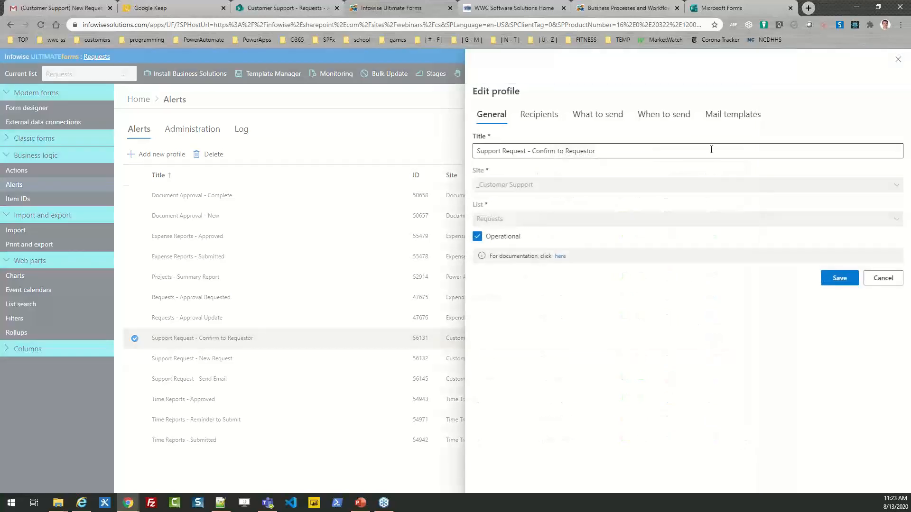
pyautogui.click(719, 115)
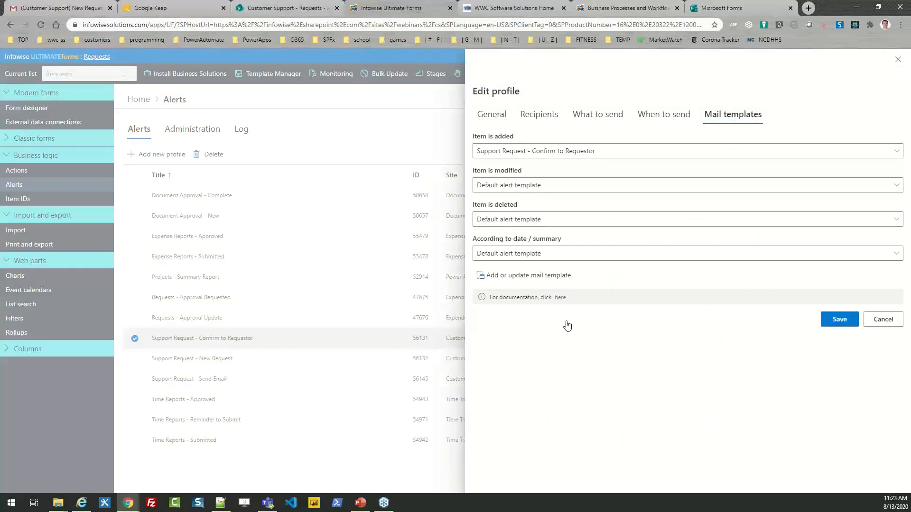
pyautogui.click(530, 276)
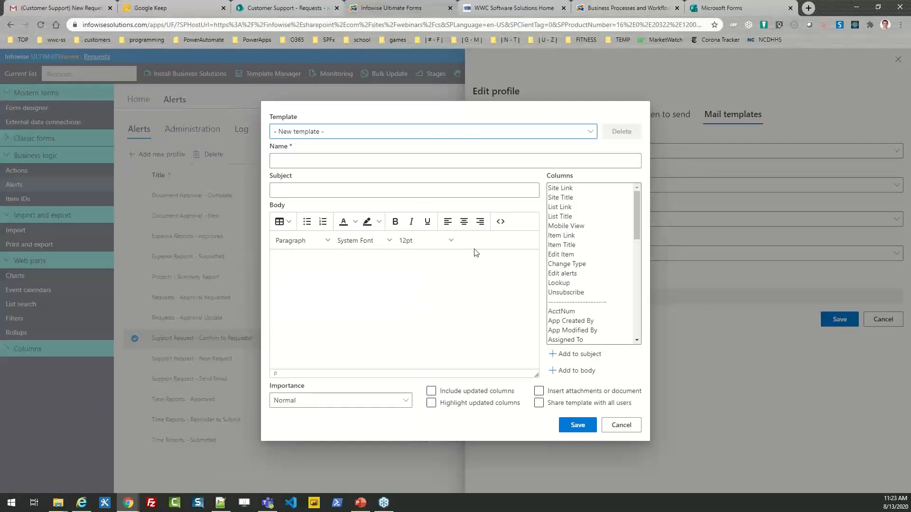
pyautogui.click(350, 133)
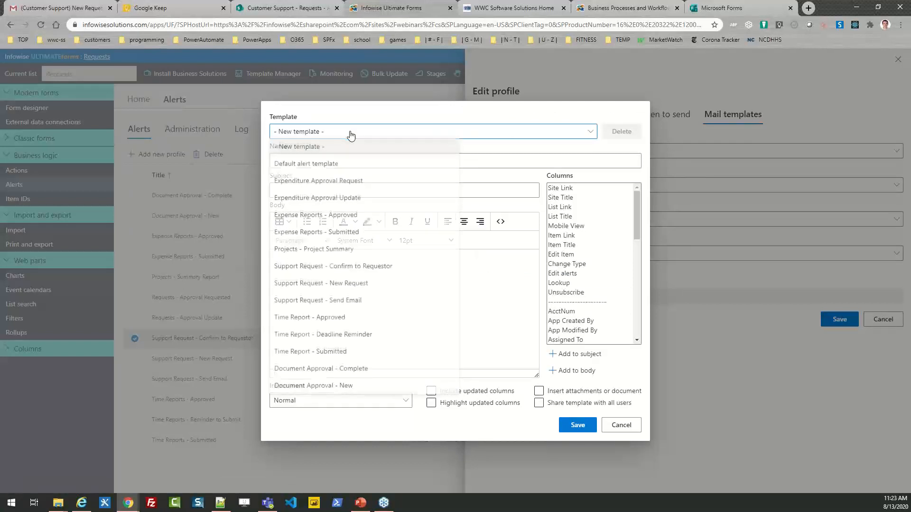
pyautogui.click(366, 267)
# - Review the template's subject, [Name|Name] greeting and Request Type placeholder, then close the editor
pyautogui.moveTo(446, 189); pyautogui.dragTo(240, 191)
pyautogui.click(379, 271)
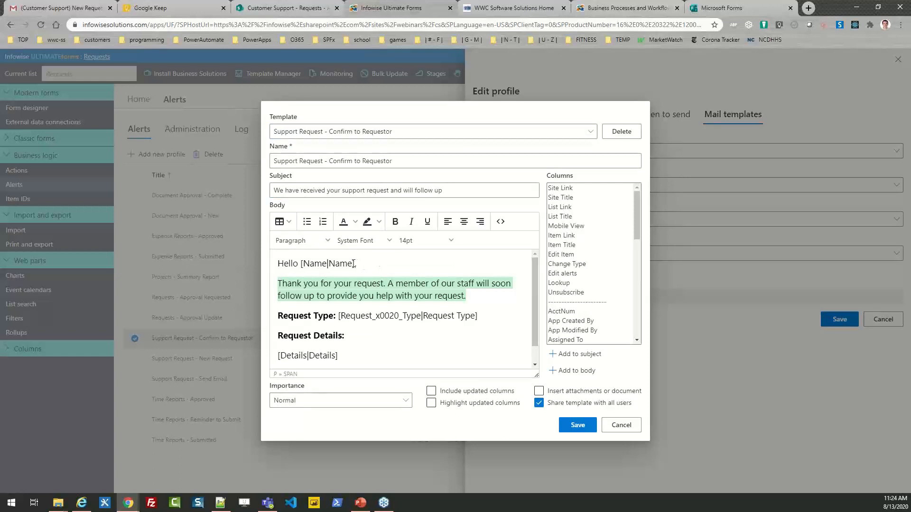
pyautogui.moveTo(355, 263); pyautogui.dragTo(300, 264)
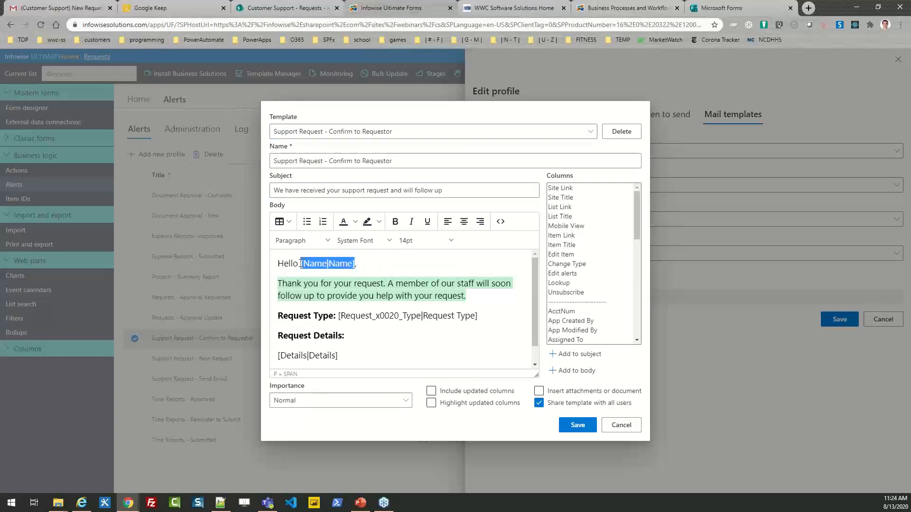
pyautogui.click(337, 298)
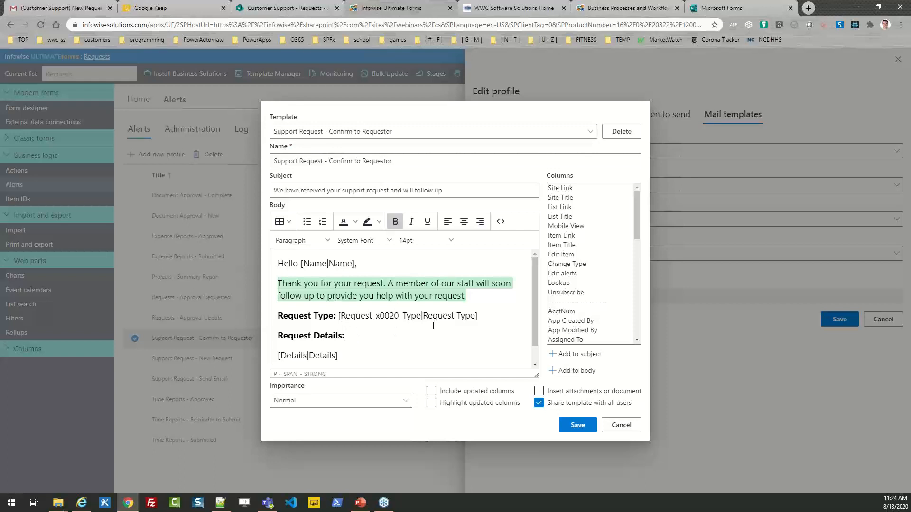
pyautogui.moveTo(478, 315); pyautogui.dragTo(389, 316)
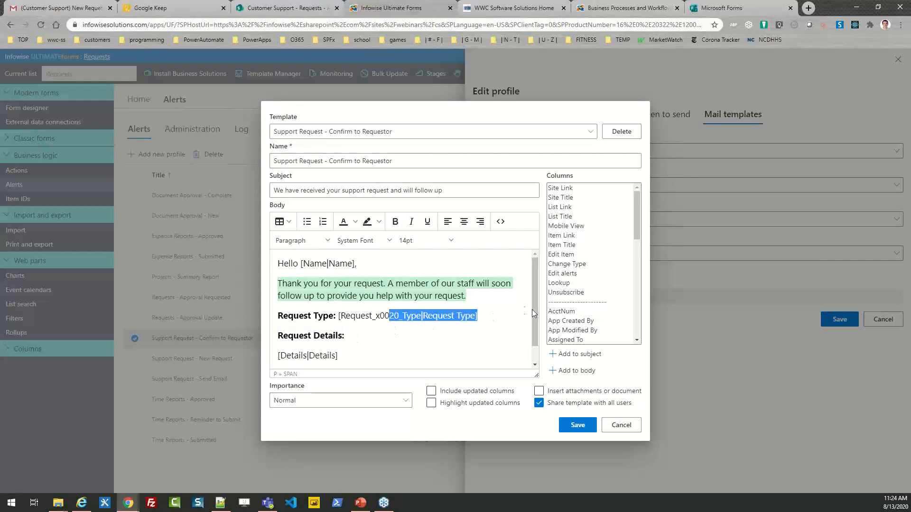
pyautogui.moveTo(536, 310); pyautogui.dragTo(536, 336)
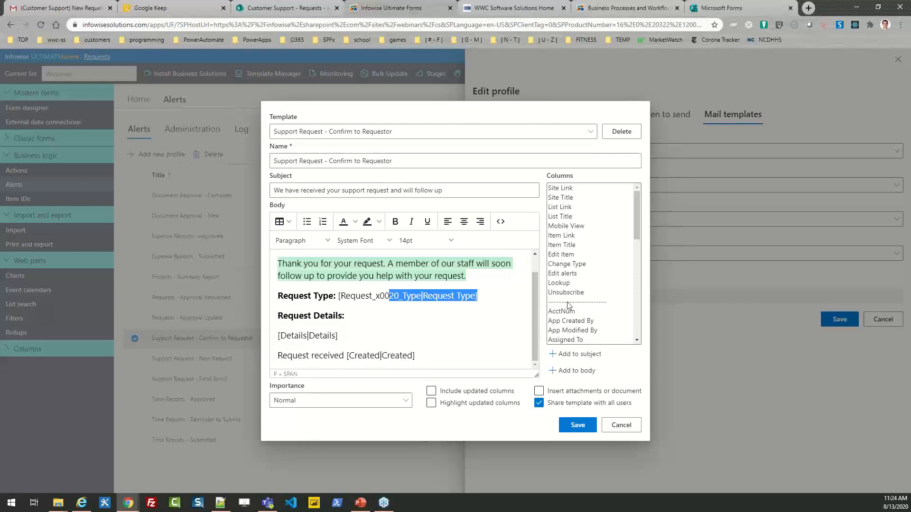
pyautogui.click(615, 427)
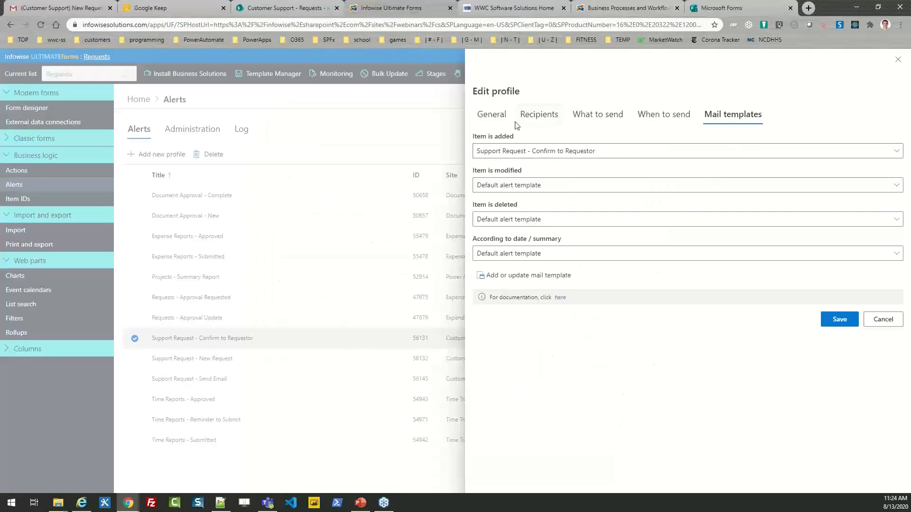
# - Check the alert's recipients, with the To field addressed to the Email column
pyautogui.click(491, 114)
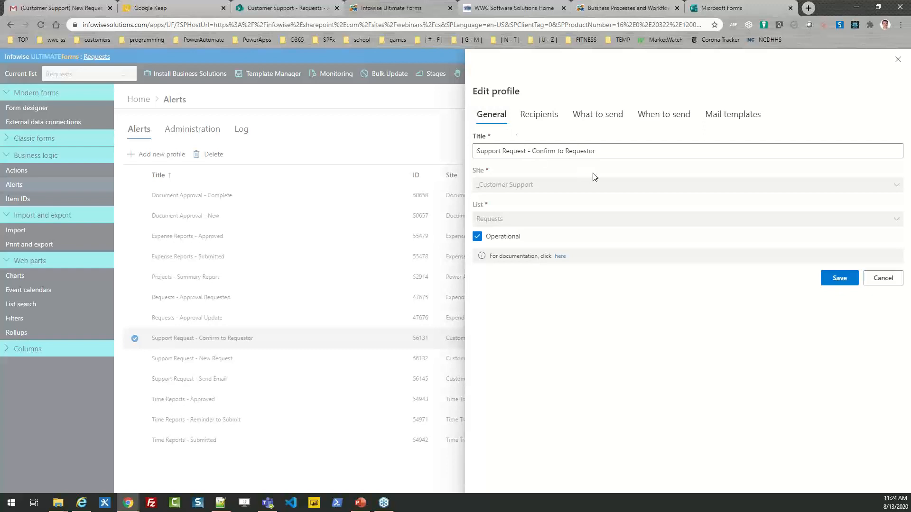
pyautogui.click(532, 118)
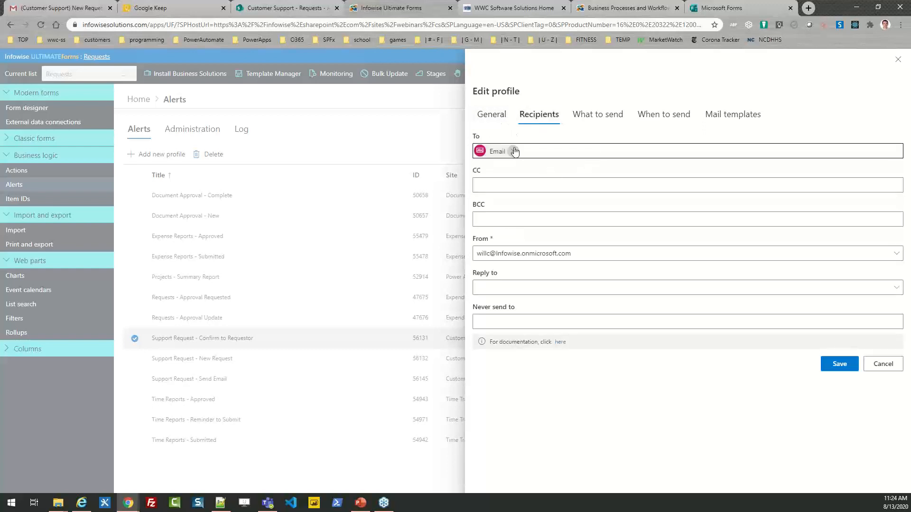
pyautogui.click(549, 153)
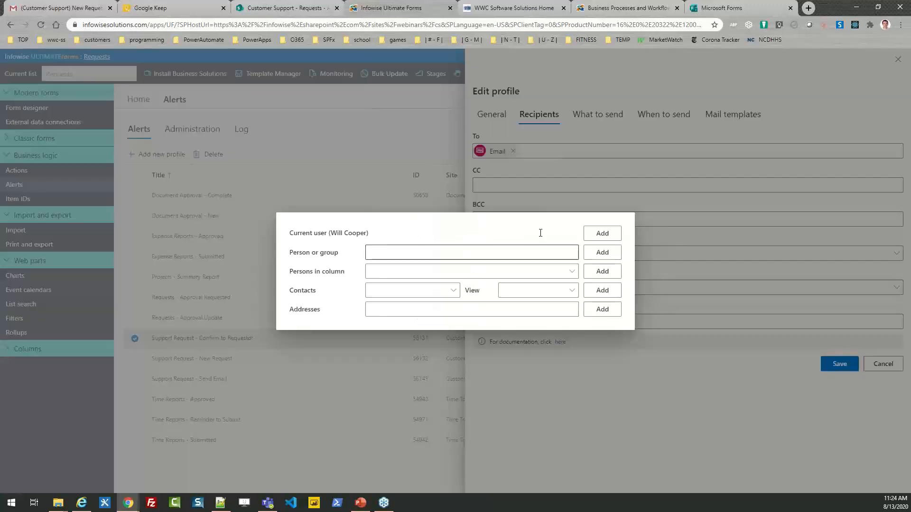
pyautogui.click(490, 275)
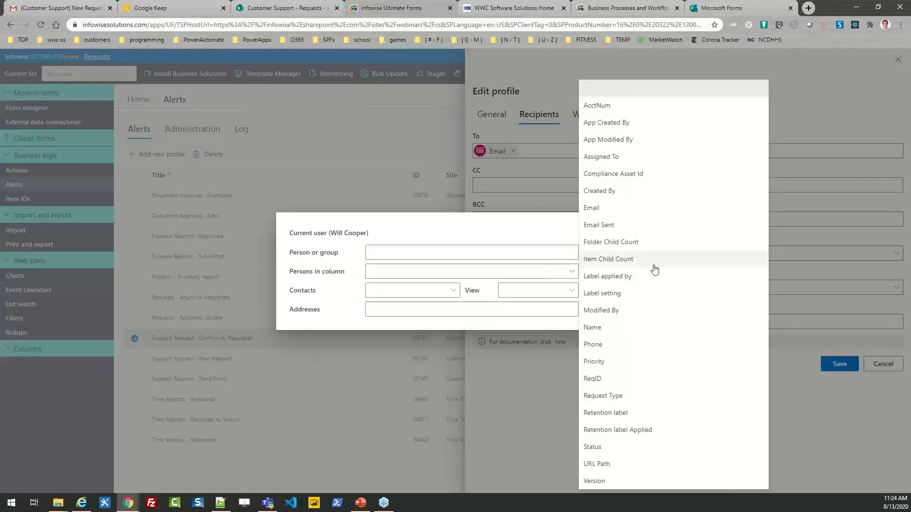
pyautogui.click(609, 208)
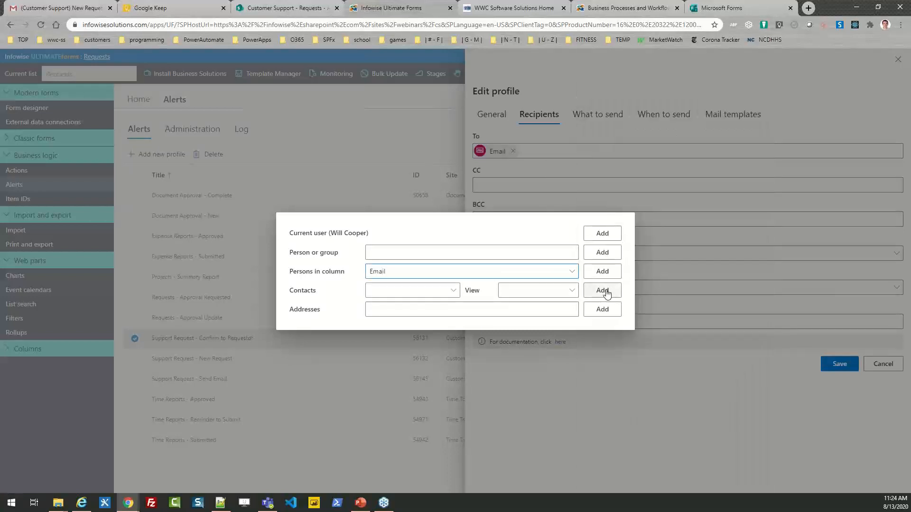
pyautogui.click(693, 225)
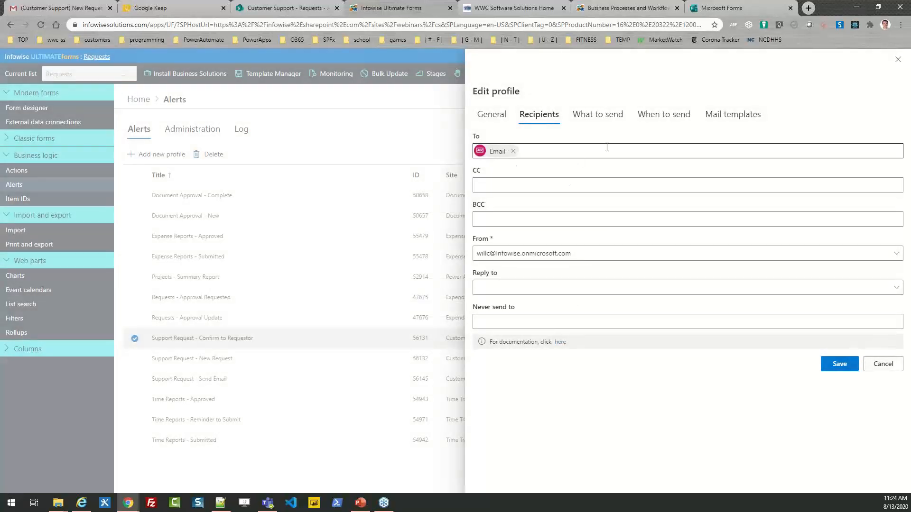
# - Review the alert's triggers, send timing and mail templates, then cancel without saving
pyautogui.click(593, 115)
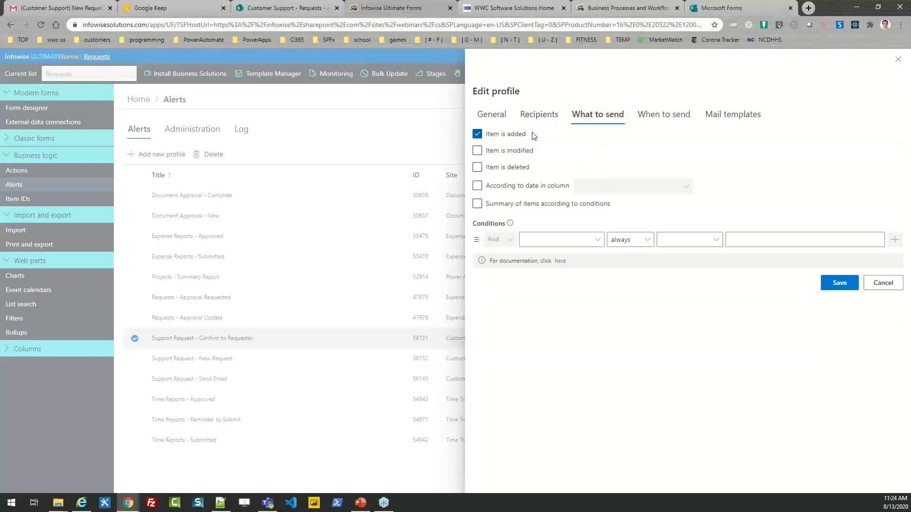
pyautogui.click(669, 119)
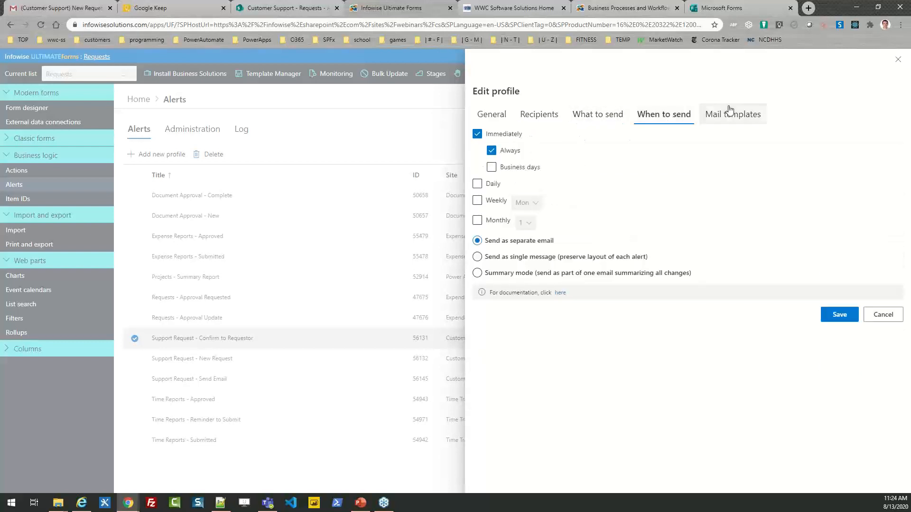
pyautogui.click(730, 115)
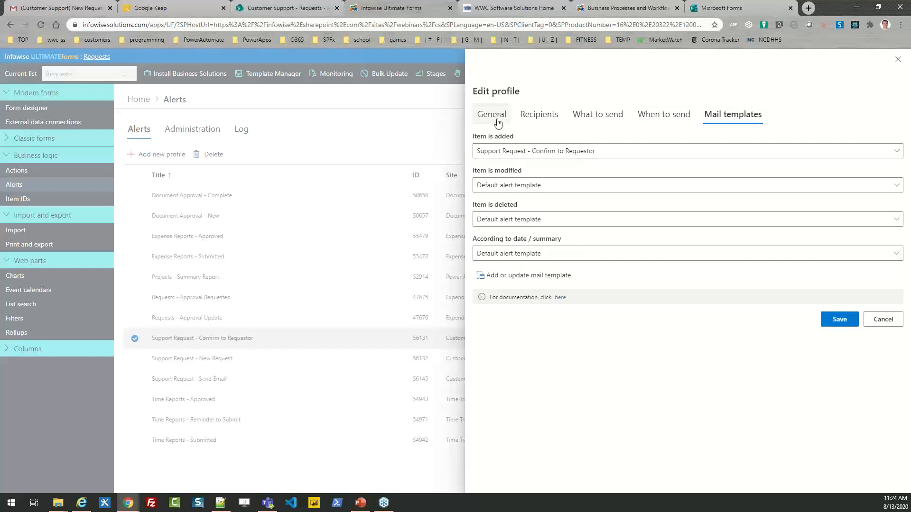
pyautogui.click(880, 320)
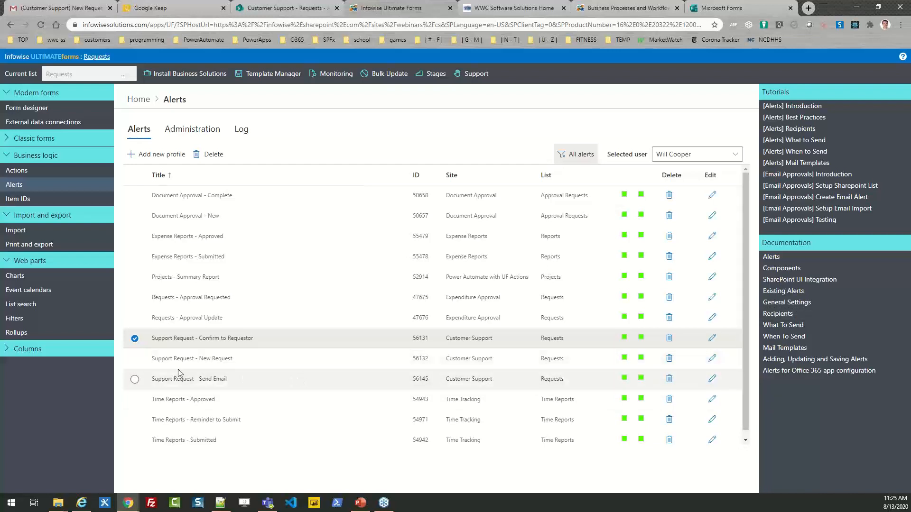
# - Open the Support Request - Send Email alert and view its modified-item trigger and mail templates
pyautogui.click(134, 340)
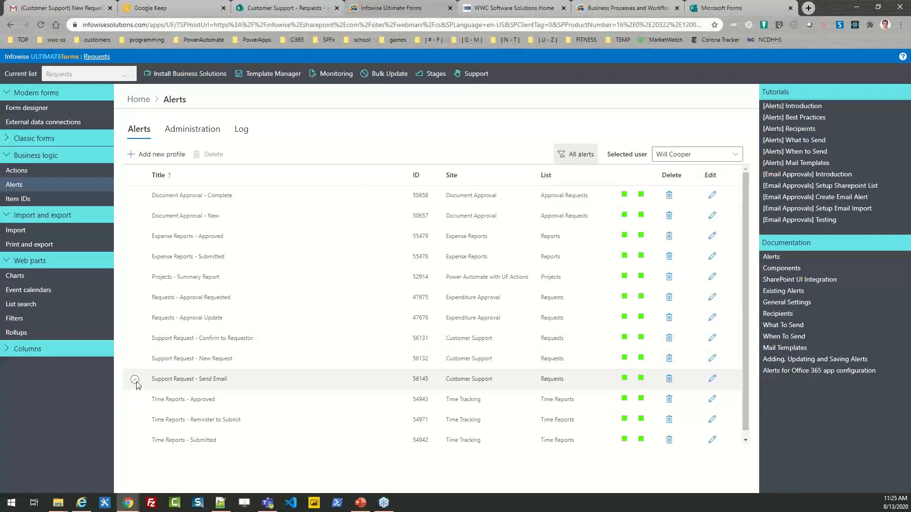
pyautogui.click(135, 379)
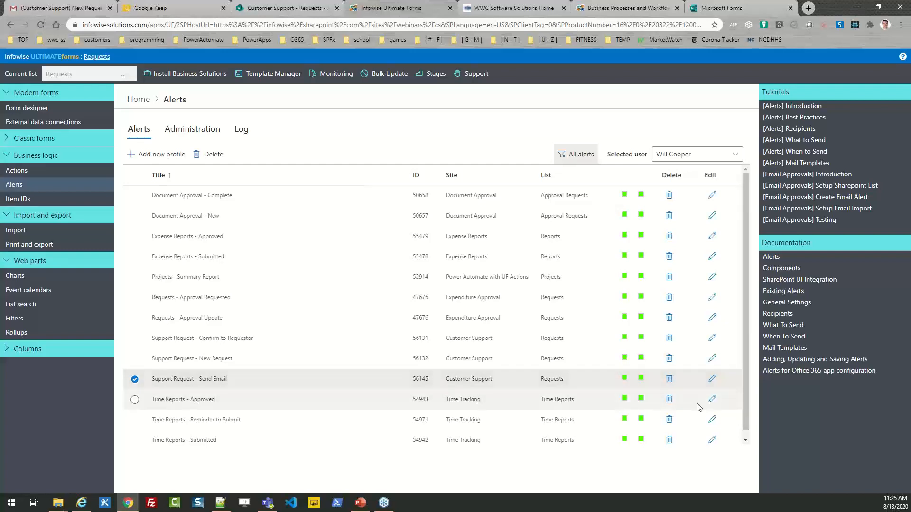
pyautogui.click(712, 379)
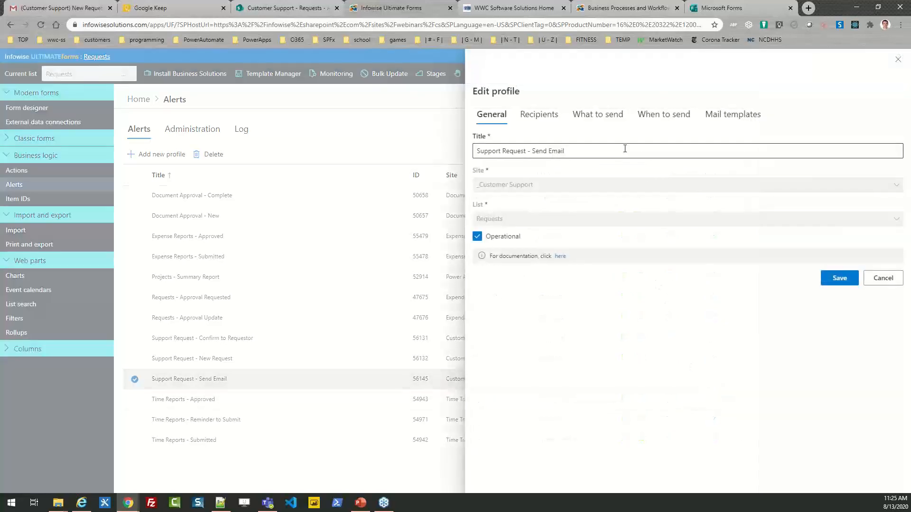
pyautogui.click(598, 115)
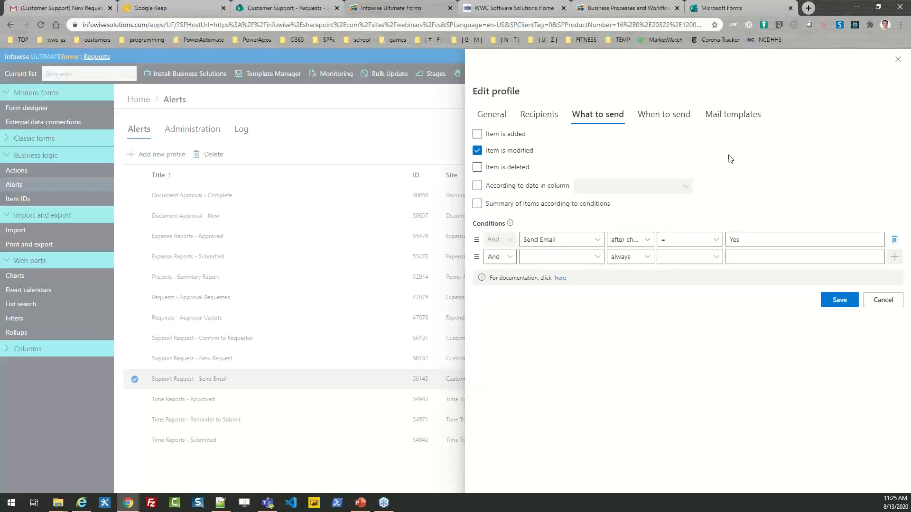
pyautogui.click(733, 114)
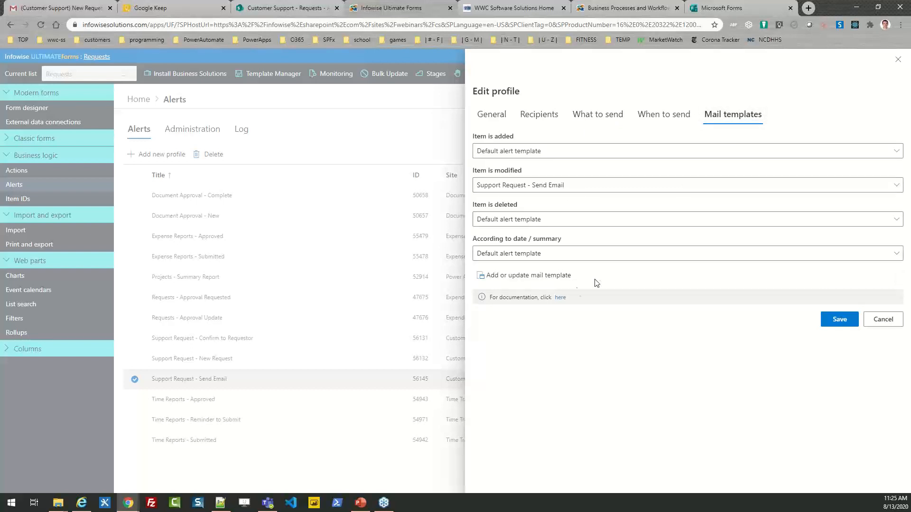
# - Preview the Support Request - Send Email template body and its Email Response placeholder, then cancel both dialogs
pyautogui.click(549, 276)
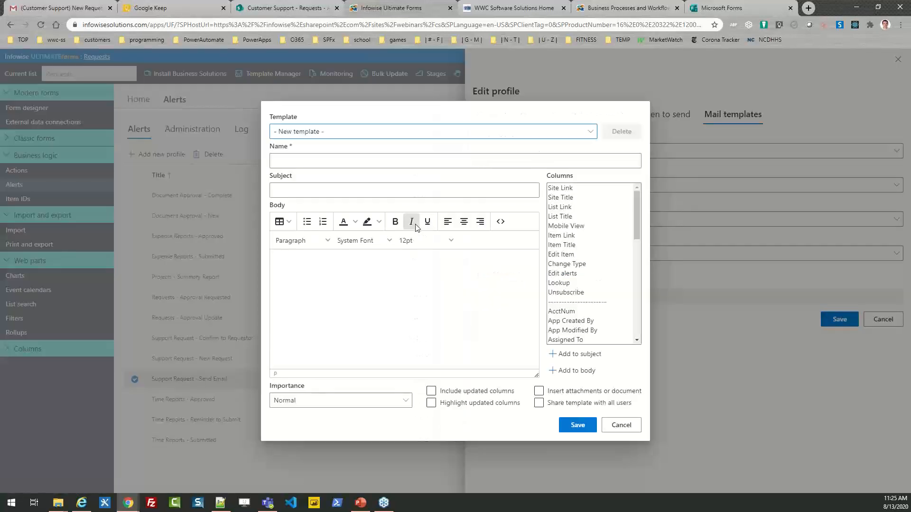
pyautogui.click(327, 132)
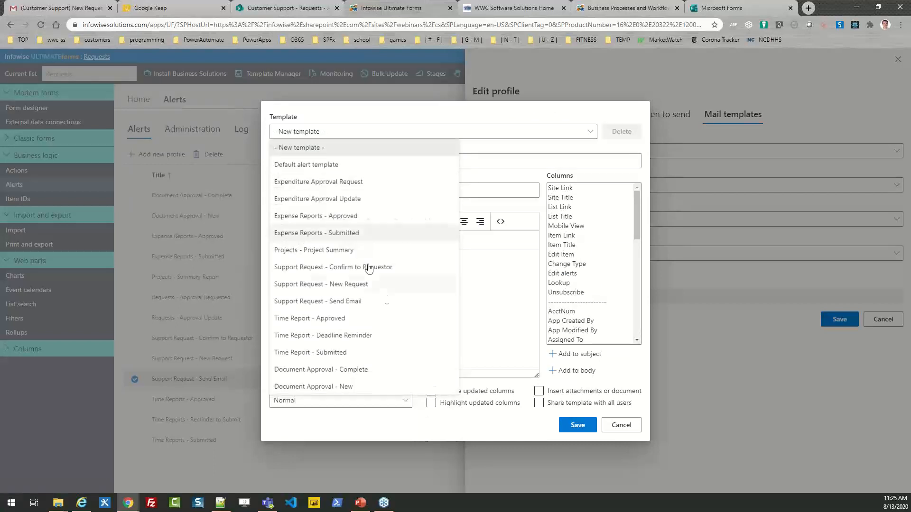
pyautogui.click(376, 302)
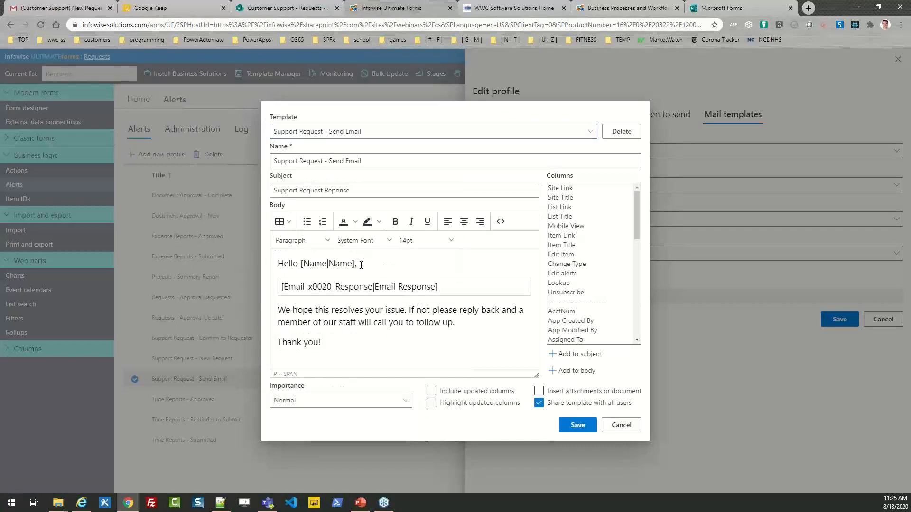
pyautogui.moveTo(443, 286); pyautogui.dragTo(284, 292)
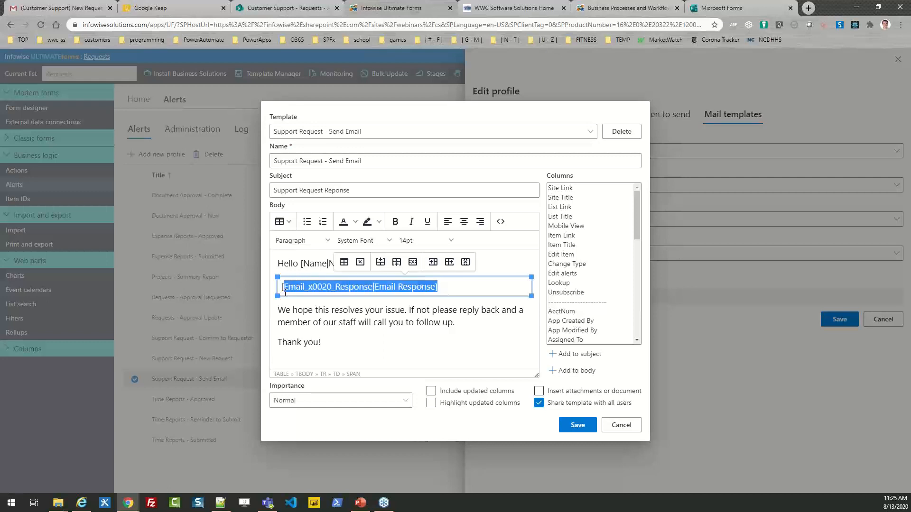
pyautogui.click(423, 325)
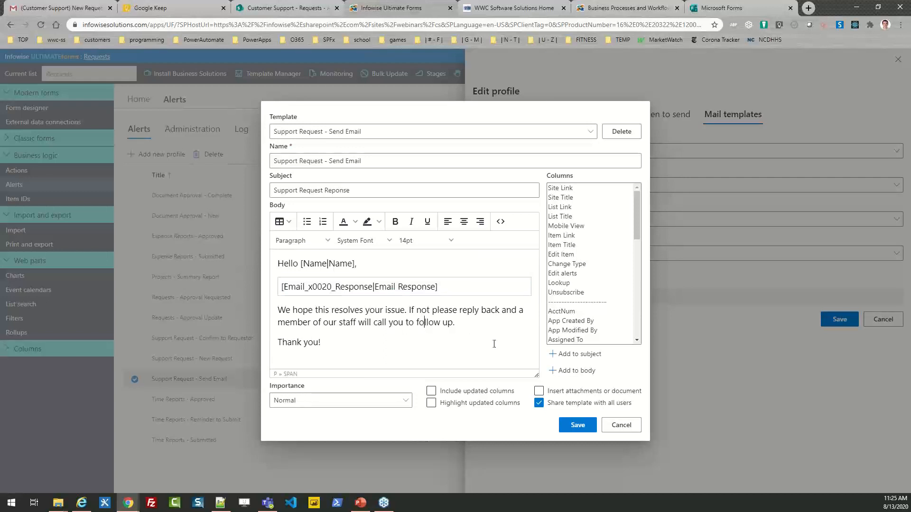
pyautogui.click(618, 425)
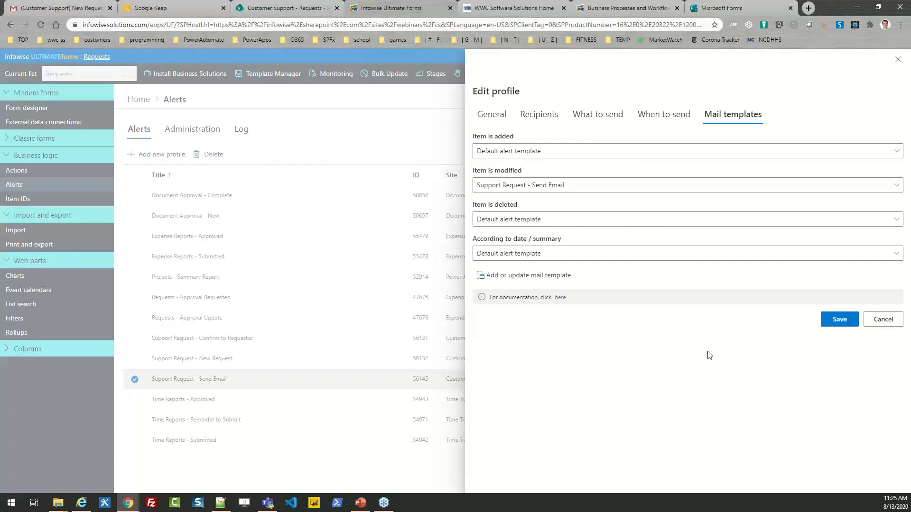
pyautogui.click(886, 319)
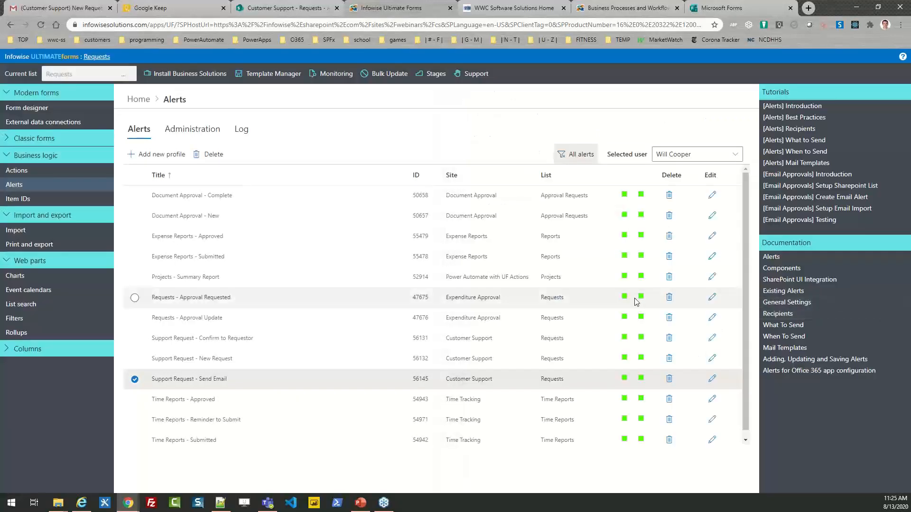
# - From the Home dashboard, open the Send Email Updates action, view the values it sets, and cancel
pyautogui.click(139, 99)
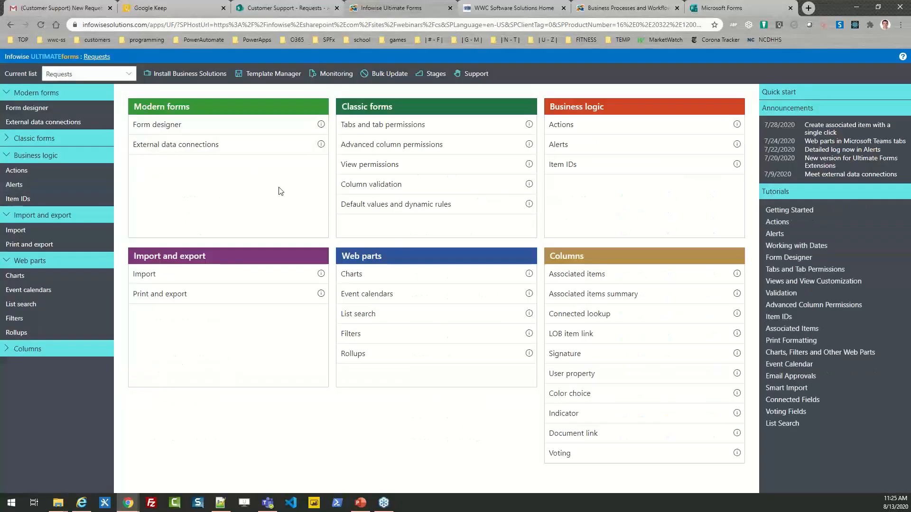
pyautogui.click(572, 128)
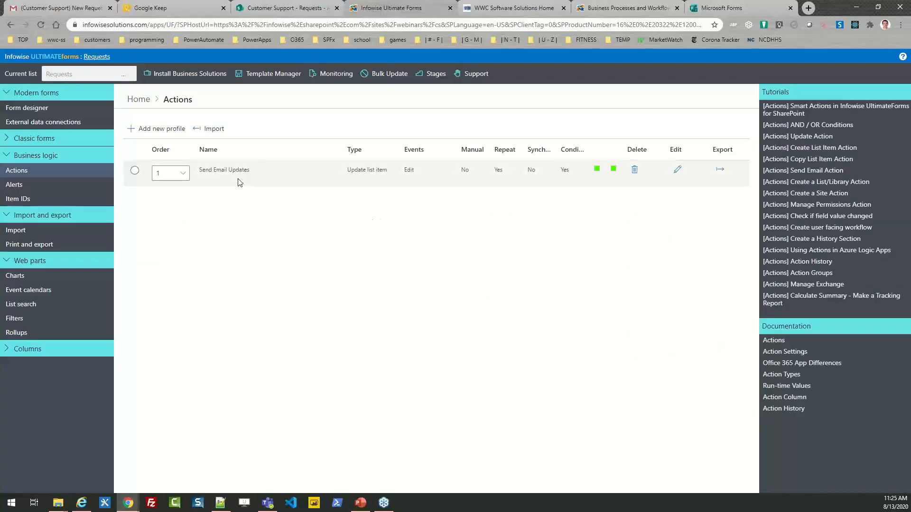
pyautogui.click(672, 176)
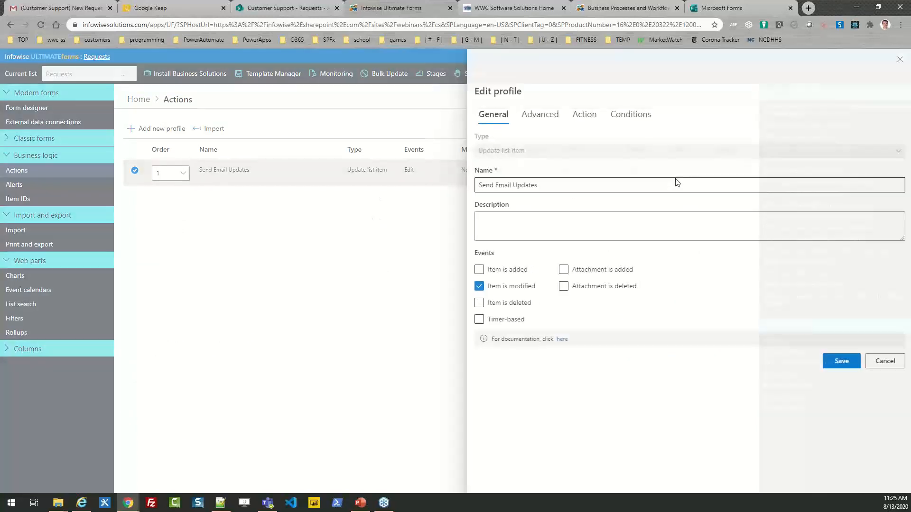
pyautogui.click(589, 119)
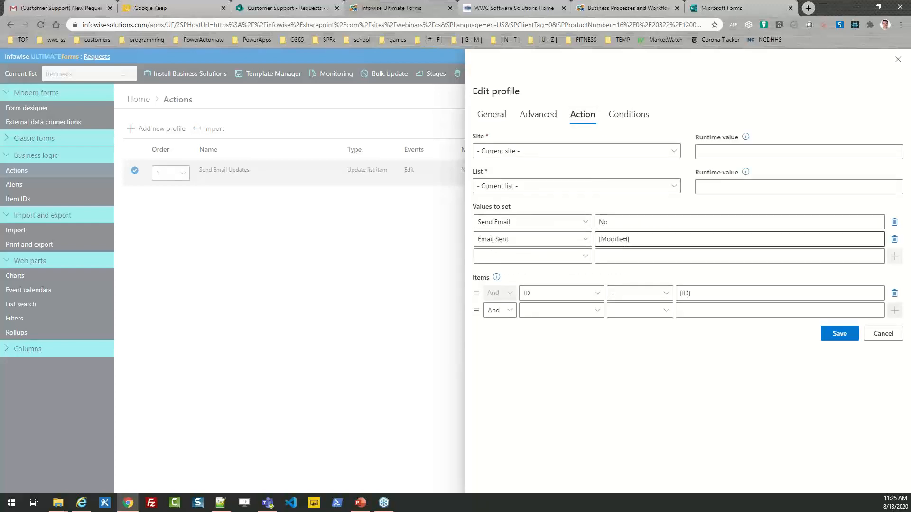
pyautogui.click(876, 335)
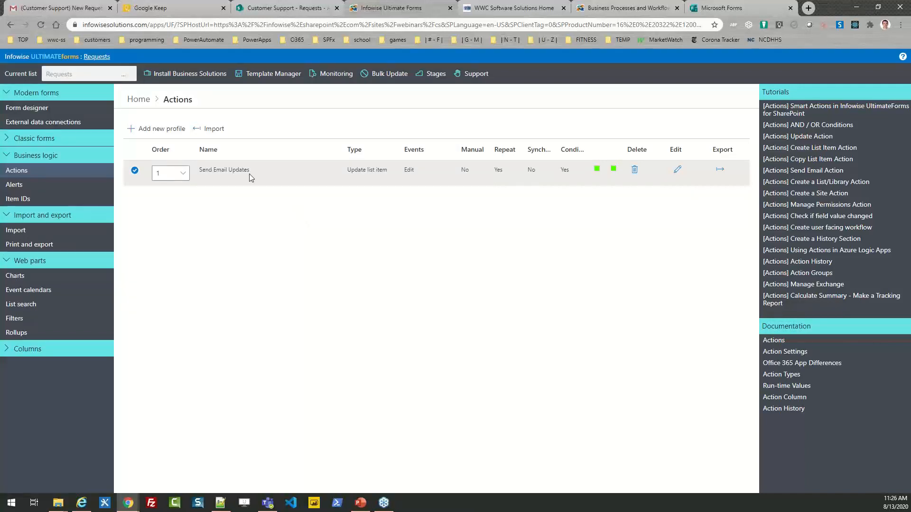
# - Open Req.1005 from the Requests list, check its Email Sent timestamp, then cancel the edit form
pyautogui.click(97, 58)
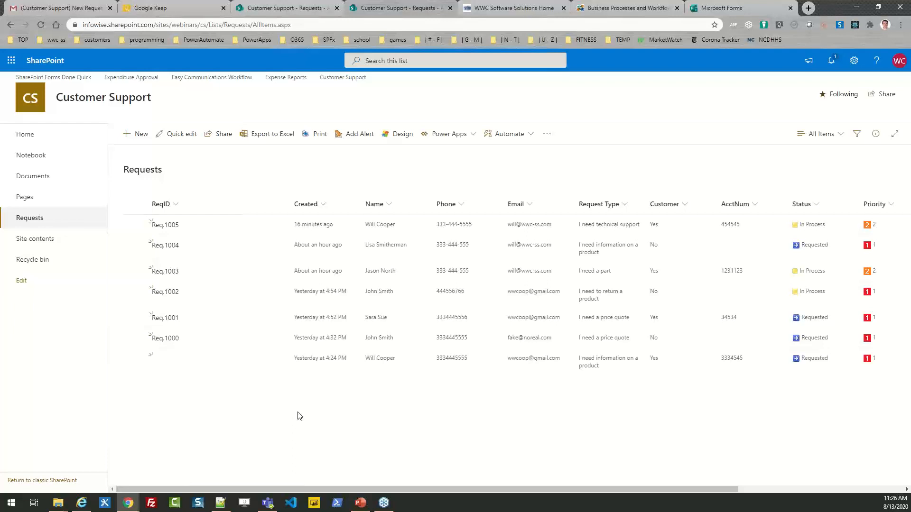
pyautogui.click(134, 225)
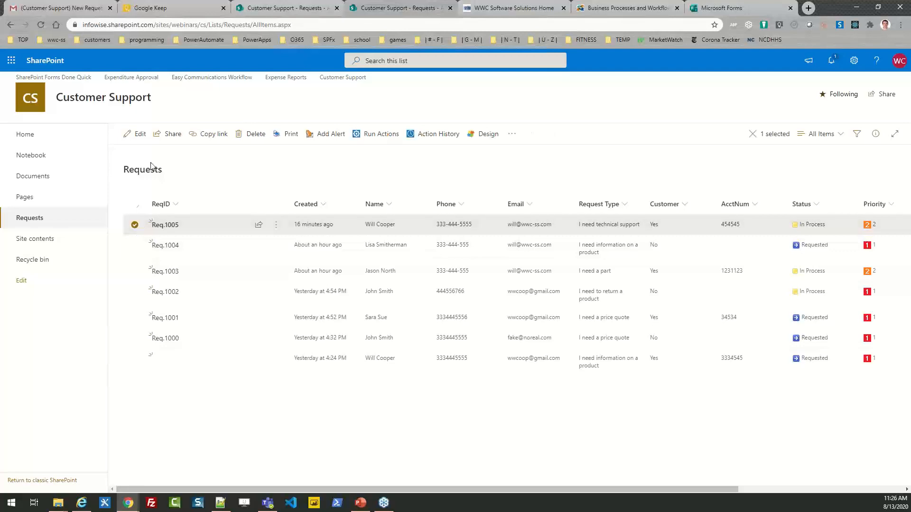
pyautogui.click(136, 134)
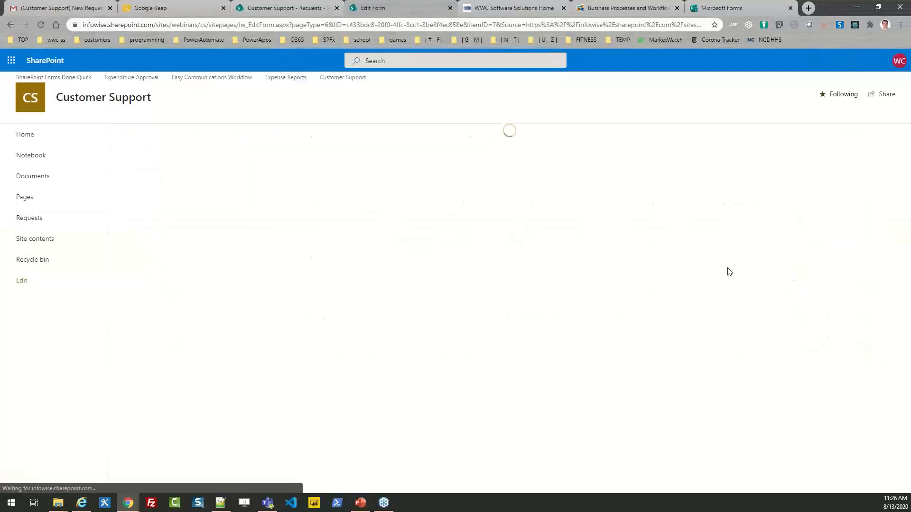
pyautogui.moveTo(908, 216); pyautogui.dragTo(909, 324)
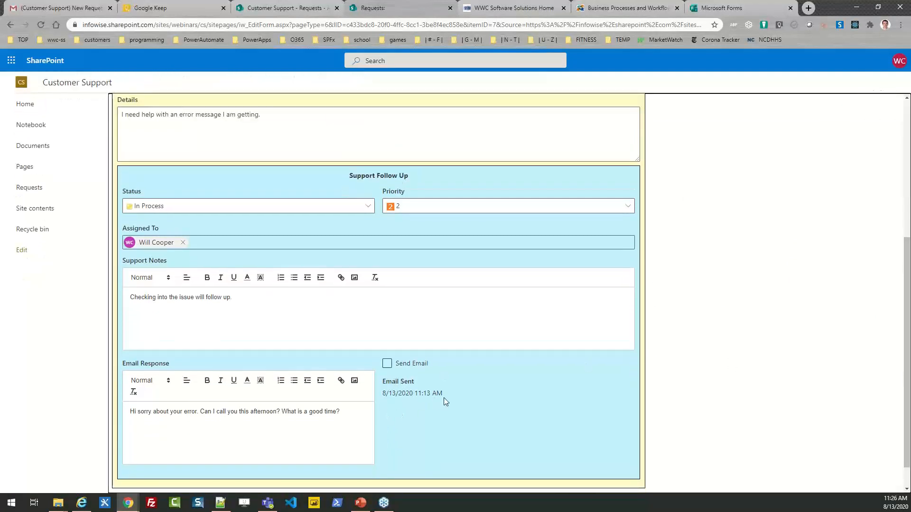
pyautogui.moveTo(448, 391); pyautogui.dragTo(383, 390)
pyautogui.click(385, 394)
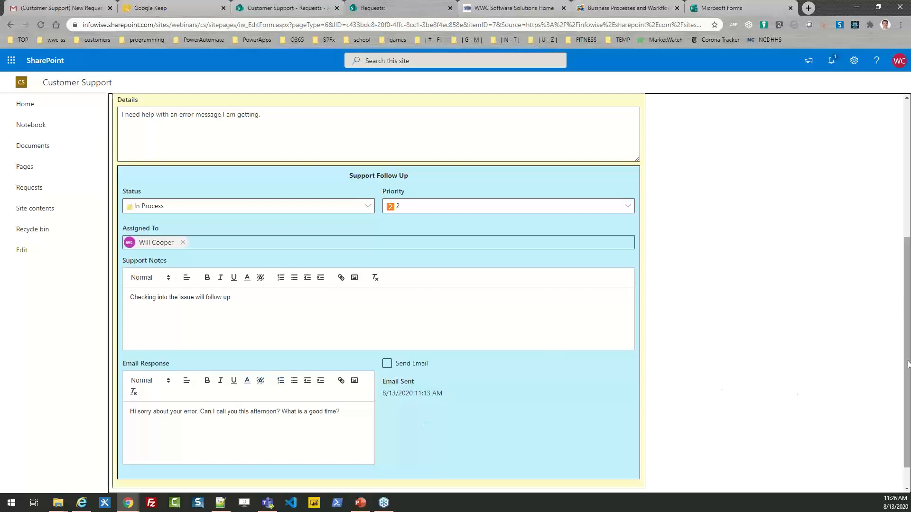
pyautogui.scroll(-1, 906, 360)
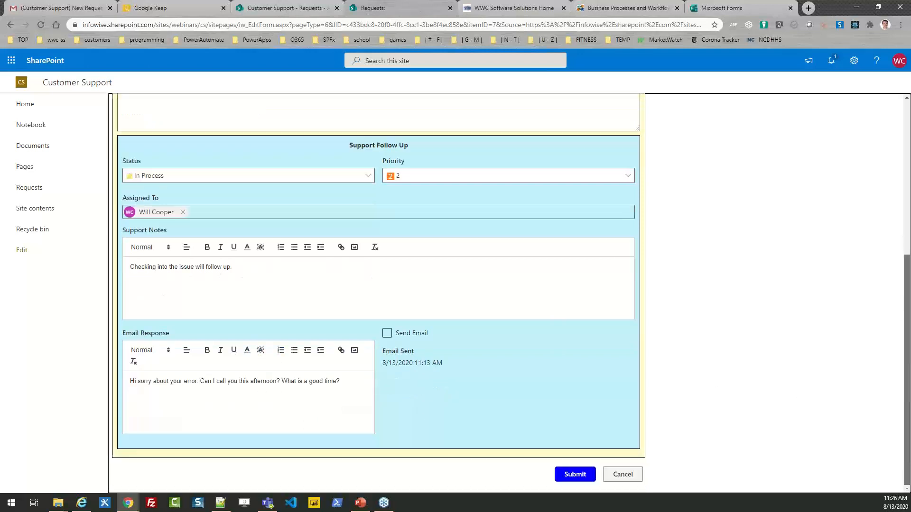
pyautogui.click(622, 478)
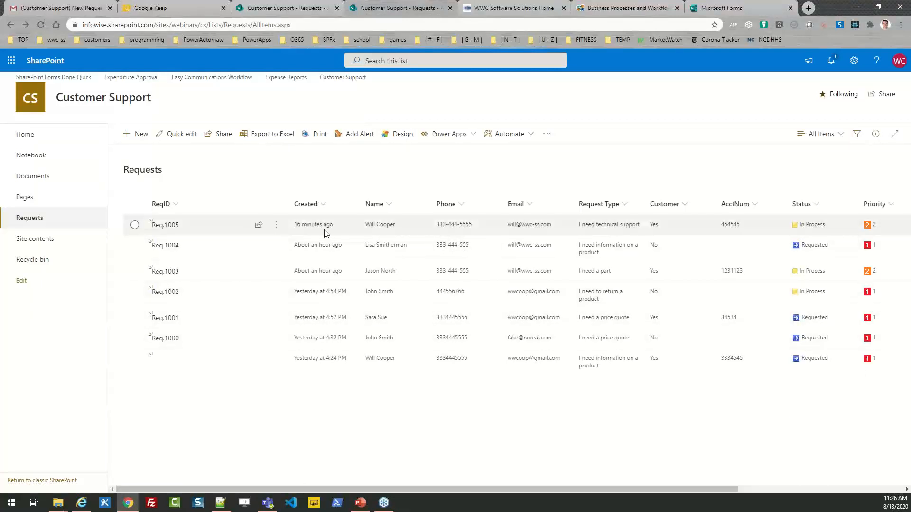
# - Set Req.1005's Status to Complete, submit it, and switch to the Infowise website
pyautogui.click(134, 225)
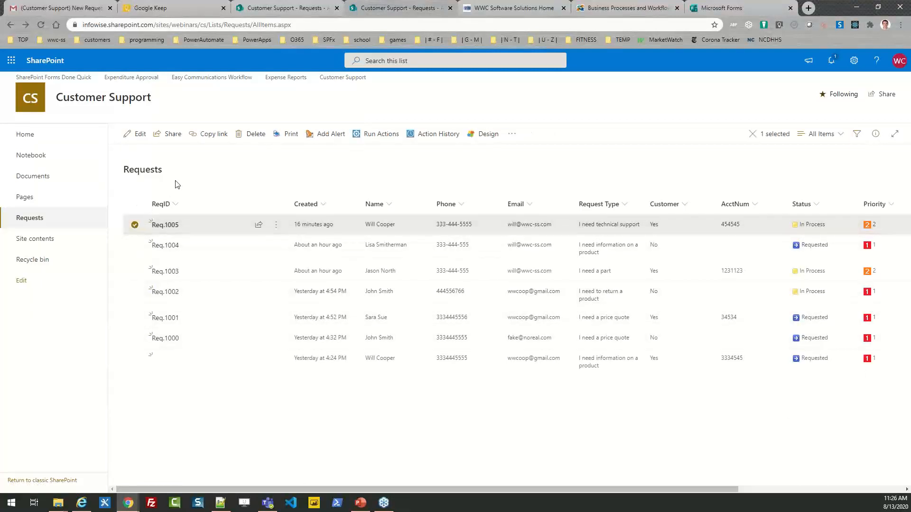
pyautogui.click(137, 134)
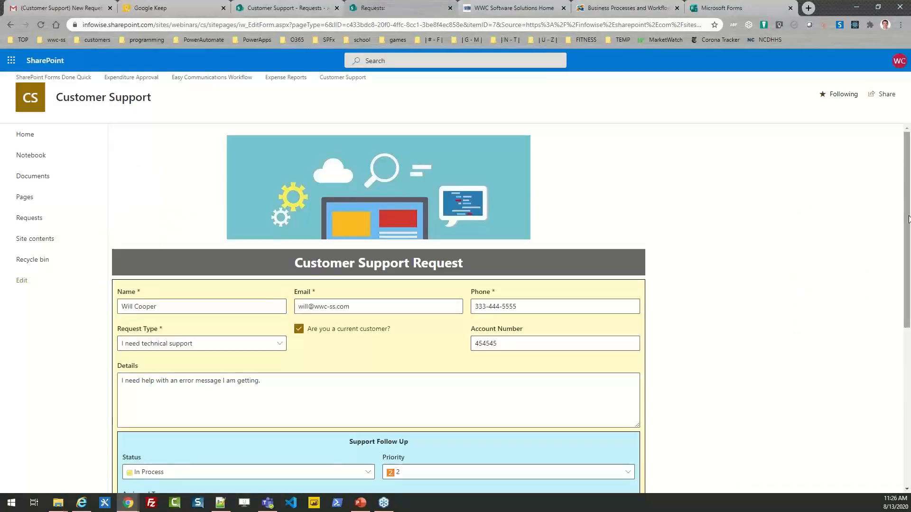
pyautogui.moveTo(908, 220); pyautogui.dragTo(909, 273)
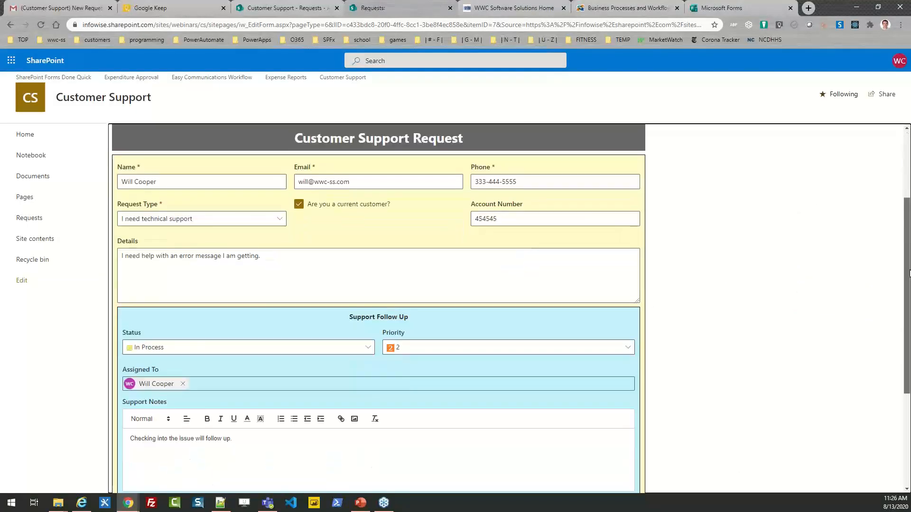
pyautogui.scroll(-2, 908, 272)
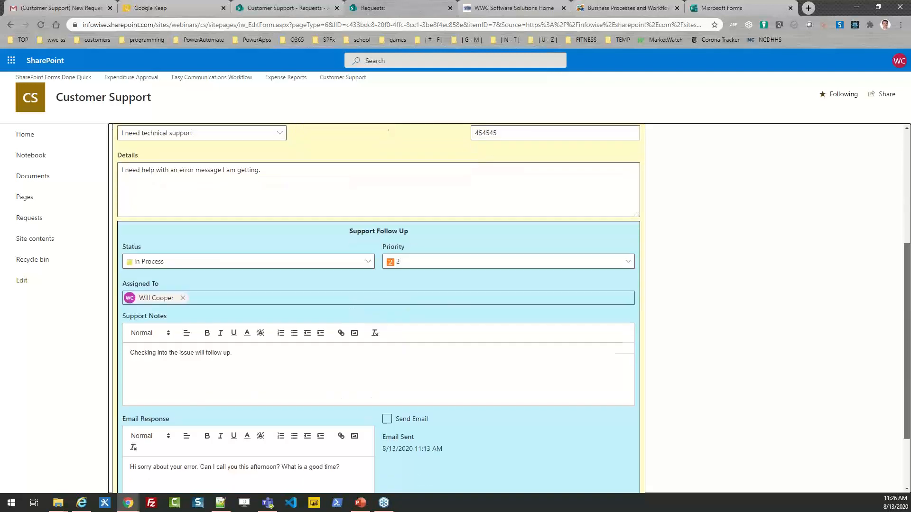
pyautogui.click(368, 261)
pyautogui.click(185, 329)
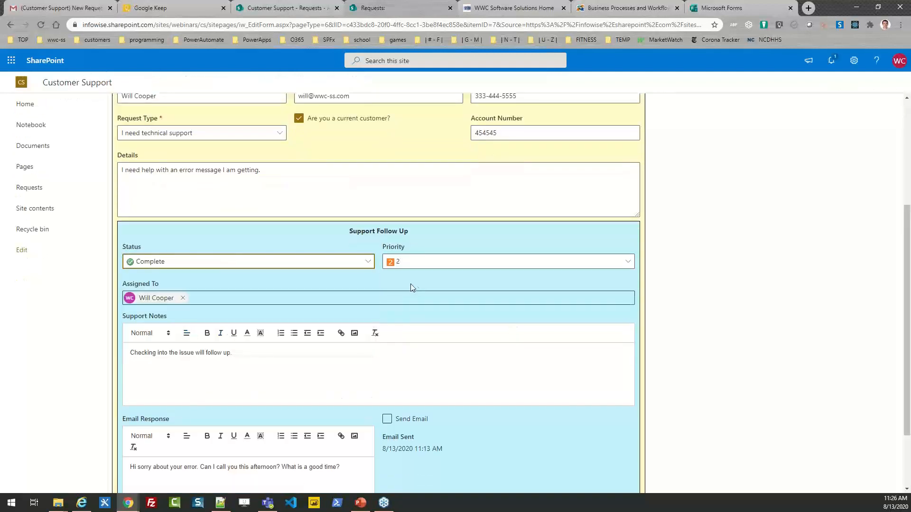
pyautogui.scroll(-2, 907, 319)
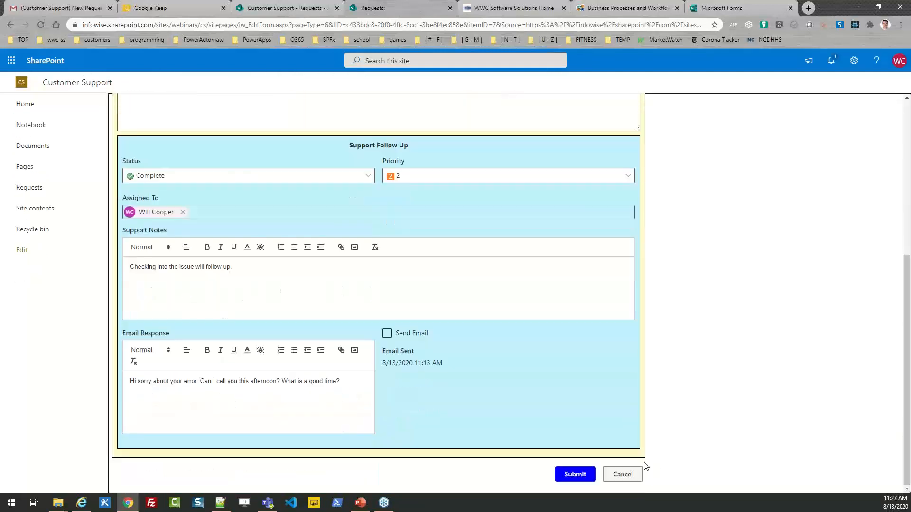
pyautogui.click(569, 475)
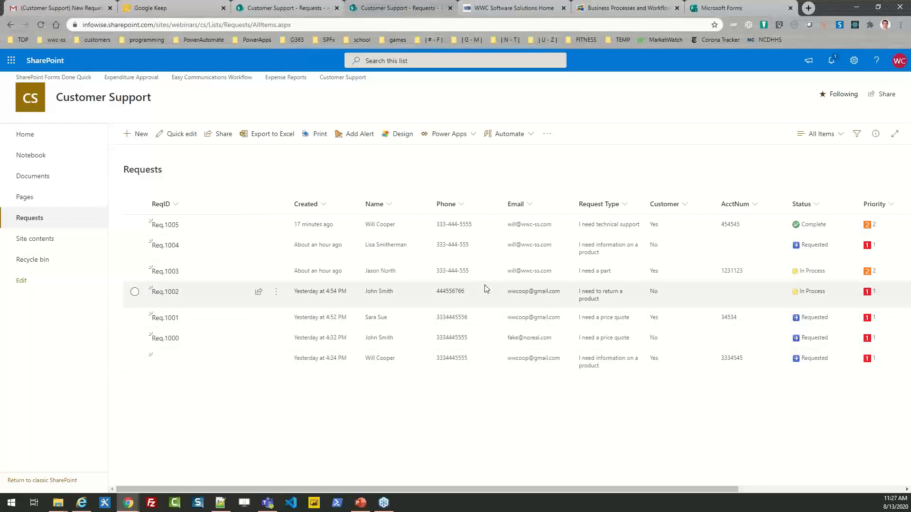
pyautogui.click(607, 10)
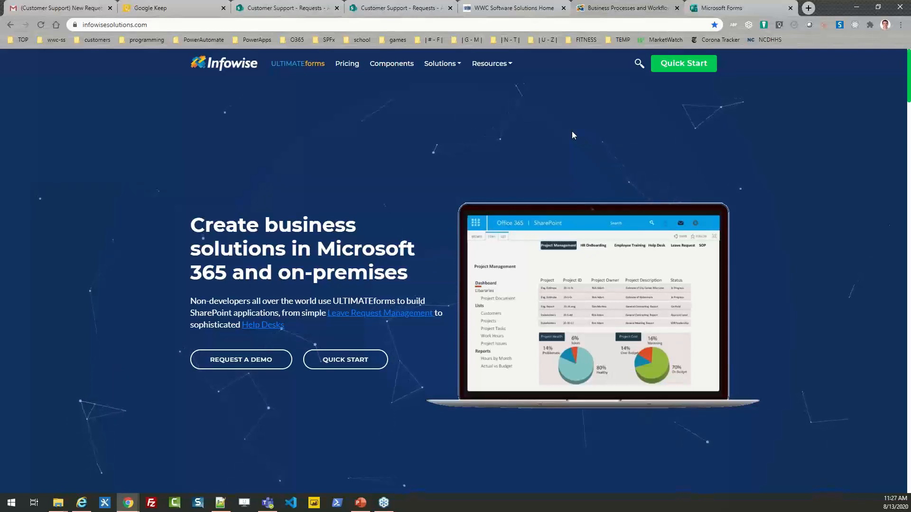
# - On the Quick Start page, view the ULTIMATEforms SharePoint Online download options, then close them
pyautogui.click(679, 71)
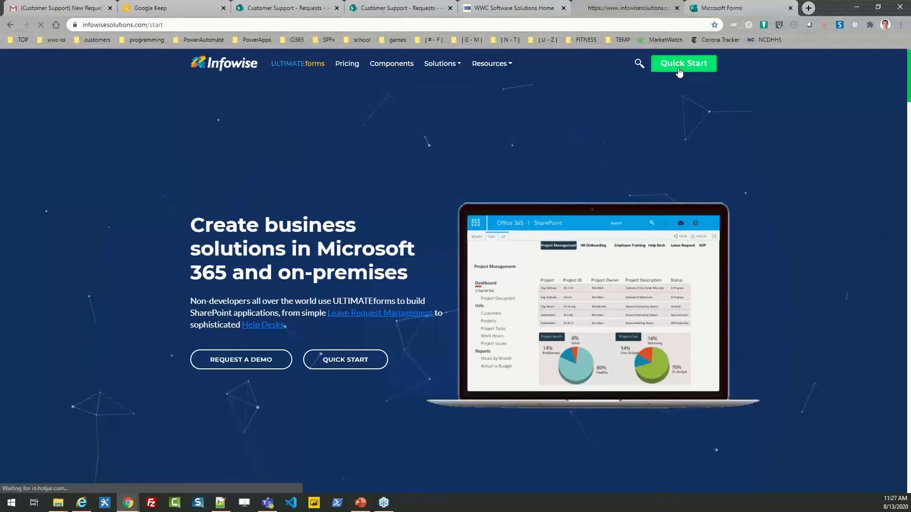
pyautogui.scroll(-2, 910, 192)
pyautogui.moveTo(910, 192); pyautogui.dragTo(910, 190)
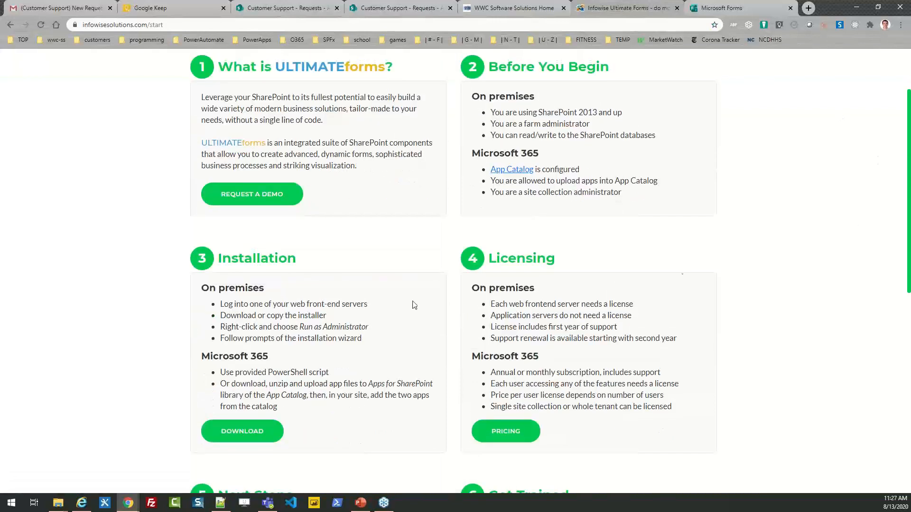
pyautogui.click(231, 428)
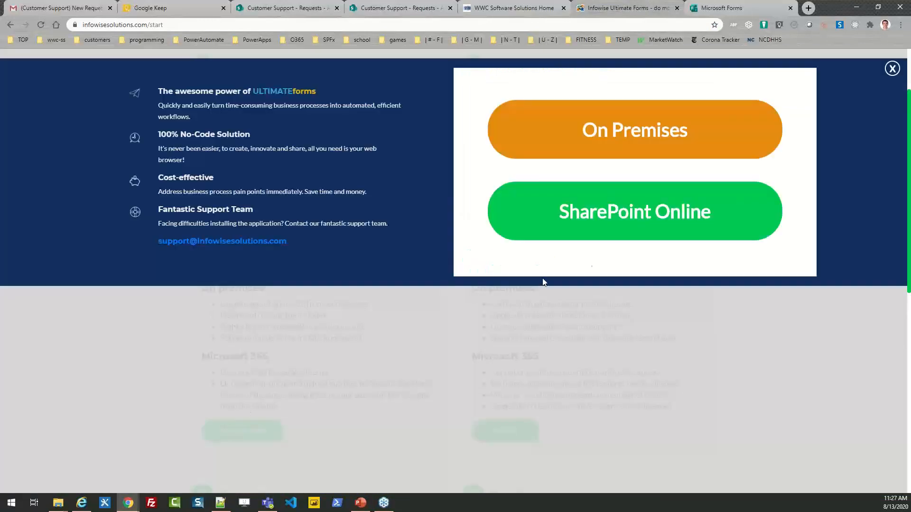
pyautogui.click(610, 228)
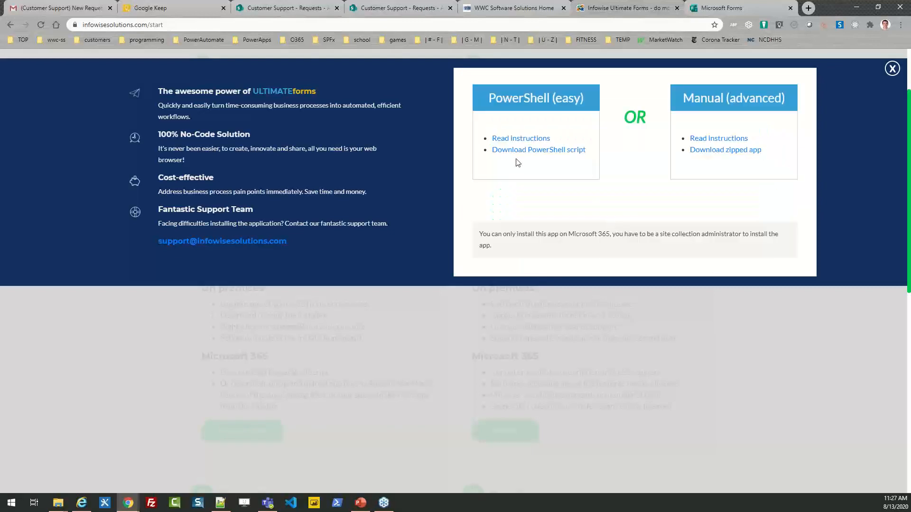
pyautogui.click(892, 70)
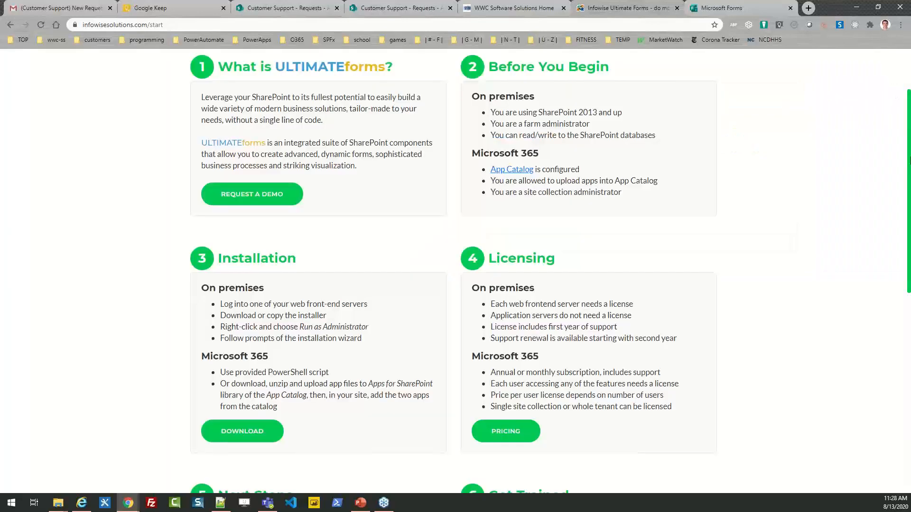
pyautogui.scroll(2, 908, 154)
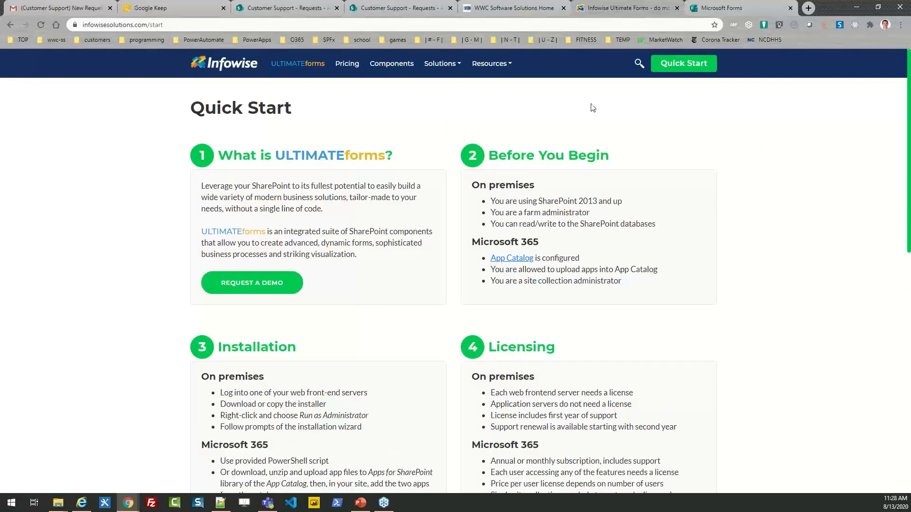
# - Return home, open and close the Request a Live Demo form, then show Resources
pyautogui.click(228, 67)
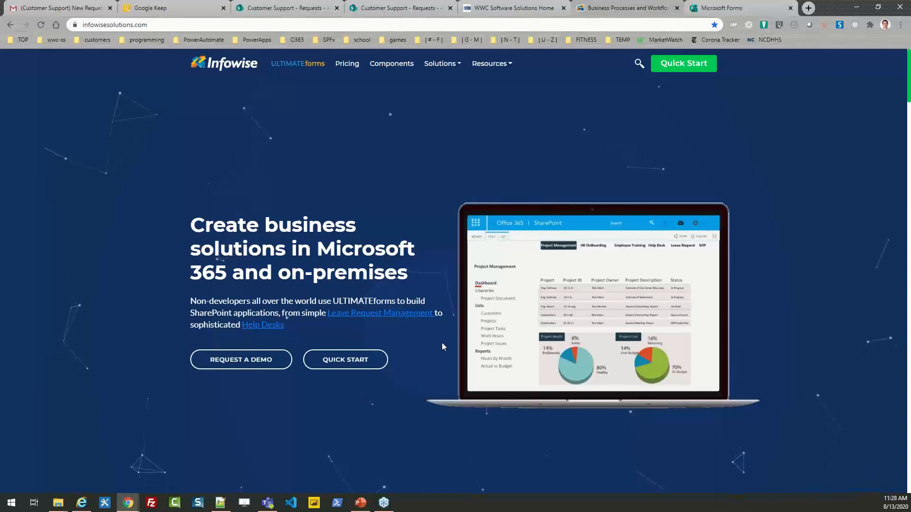
pyautogui.click(243, 363)
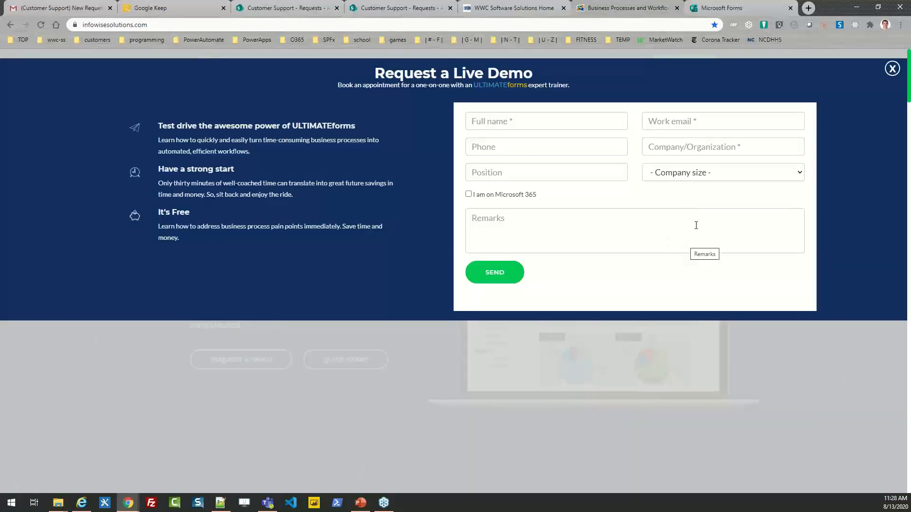
pyautogui.click(891, 68)
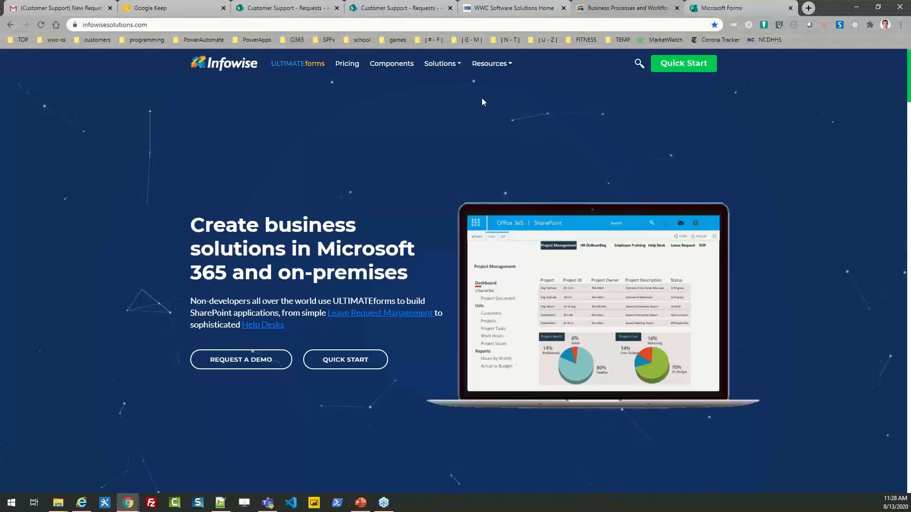
pyautogui.click(492, 64)
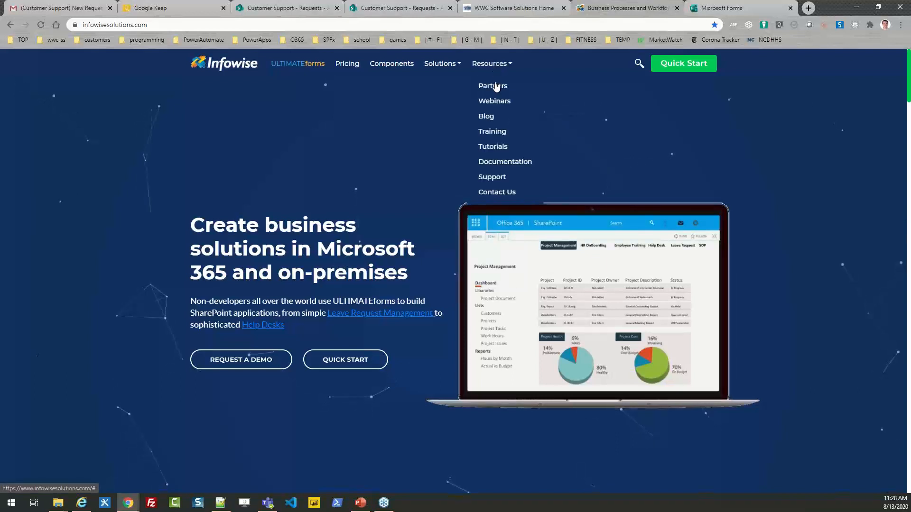
pyautogui.click(506, 150)
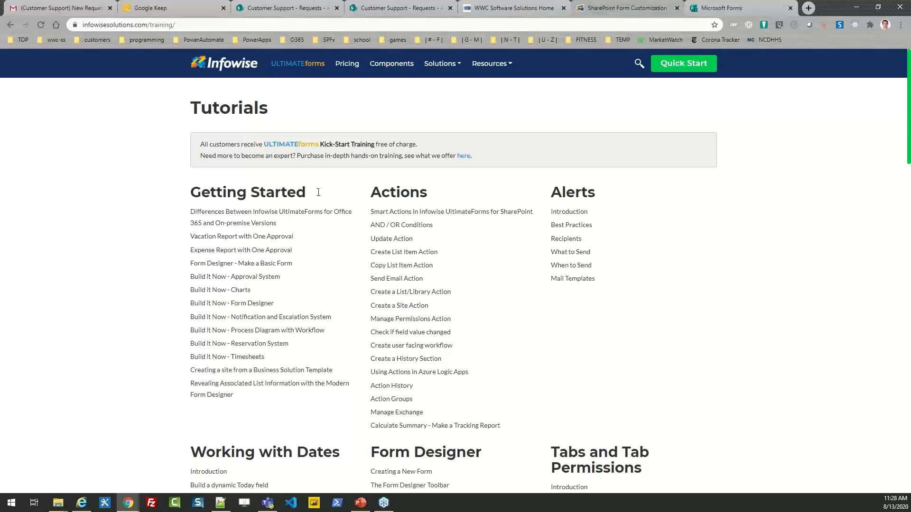
pyautogui.moveTo(323, 192); pyautogui.dragTo(173, 200)
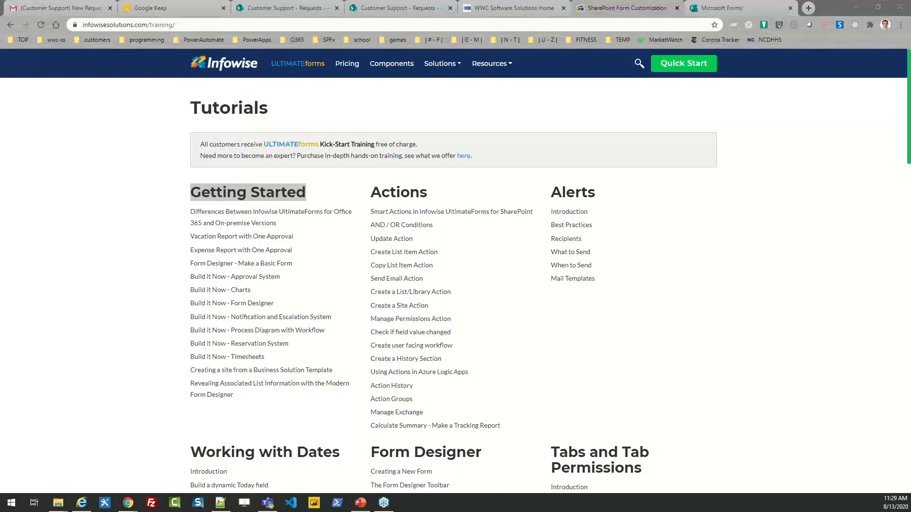
pyautogui.click(241, 78)
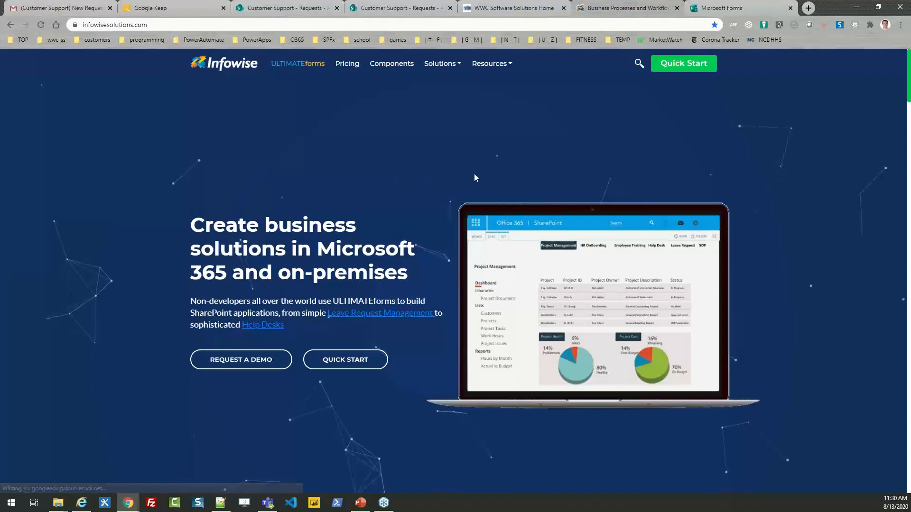